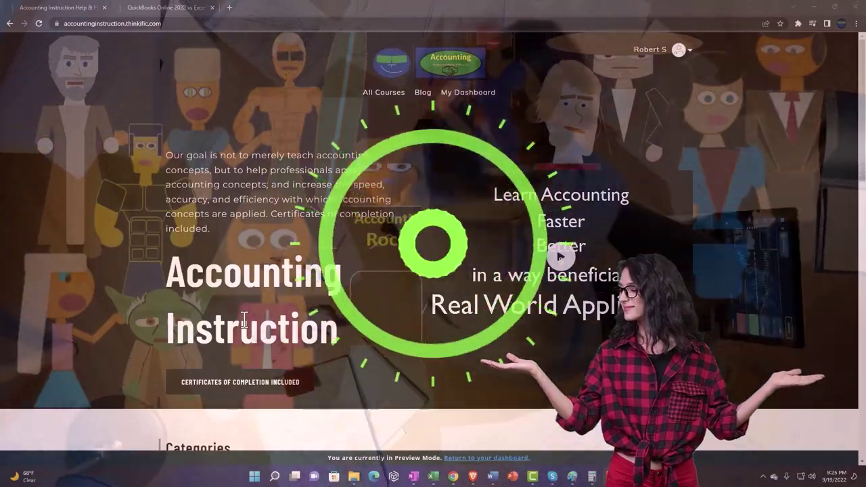
Step: Browse the Thinkific course categories, then bring up the QuickBooks Online 2022 vs Excel course
scroll(119, 375, down, 6)
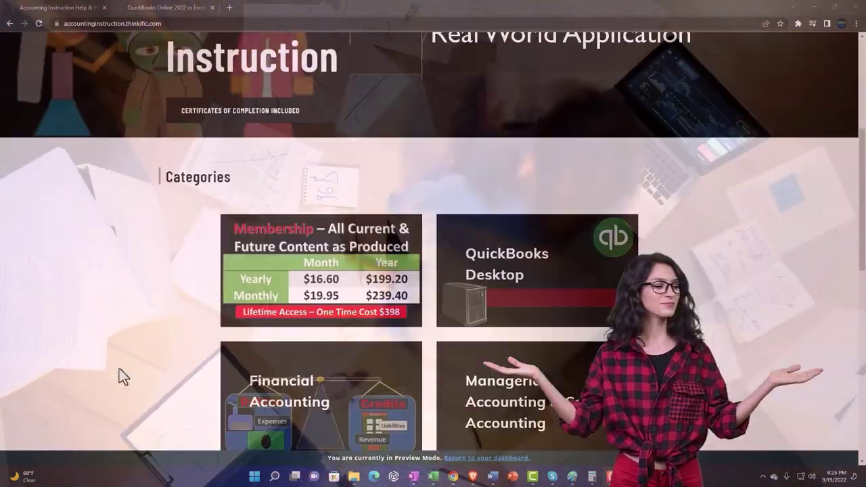
scroll(119, 371, down, 5)
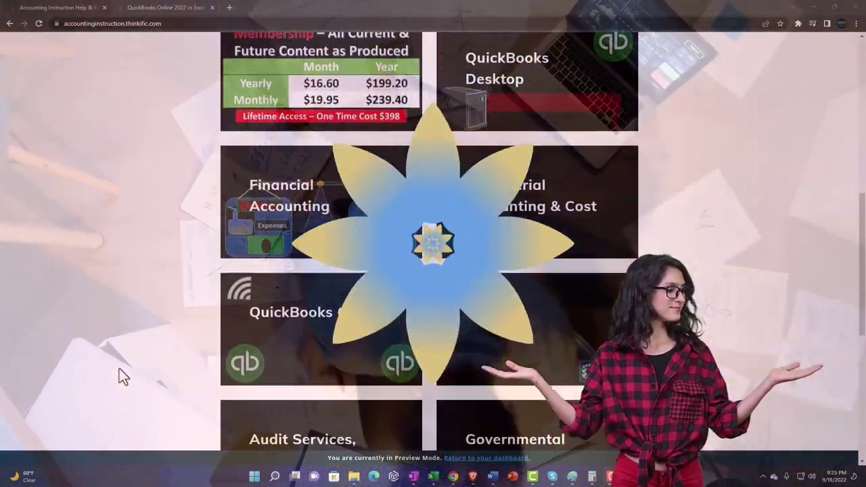
scroll(119, 370, down, 3)
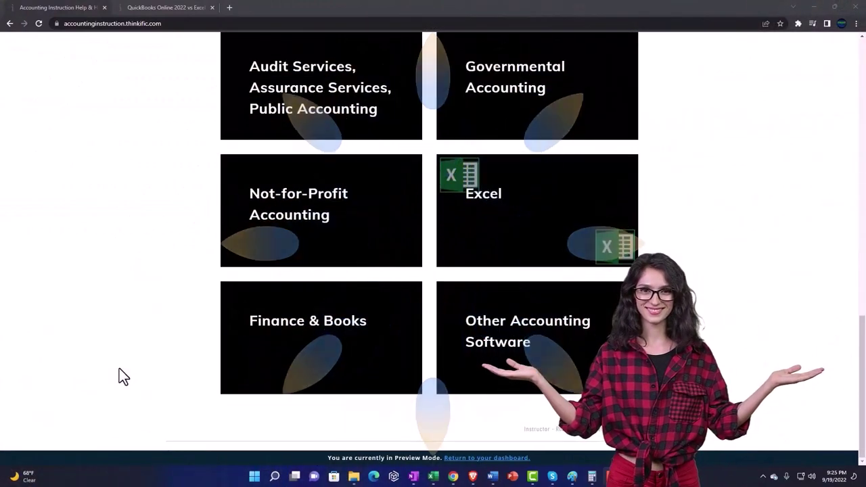
click(154, 8)
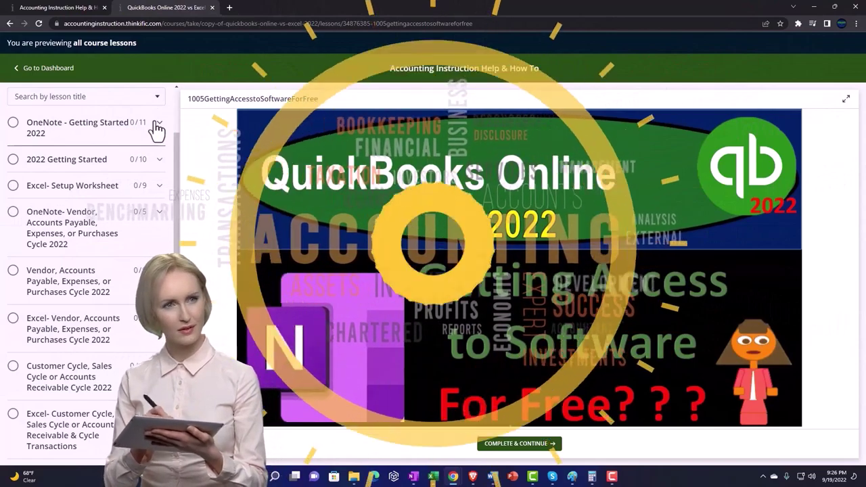
Step: Expand the 'OneNote - Getting Started 2022' section in the lesson sidebar
click(157, 128)
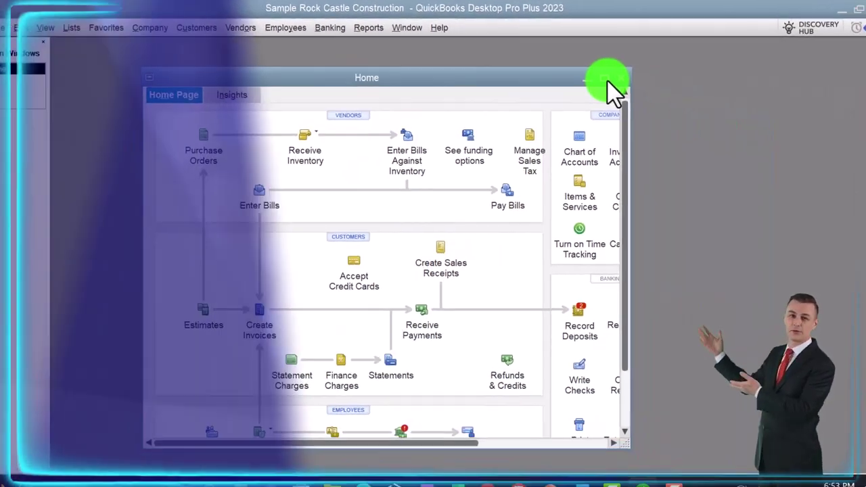
Step: Maximize the QuickBooks Home window, leaving the view options unchanged
mouse_move(708, 130)
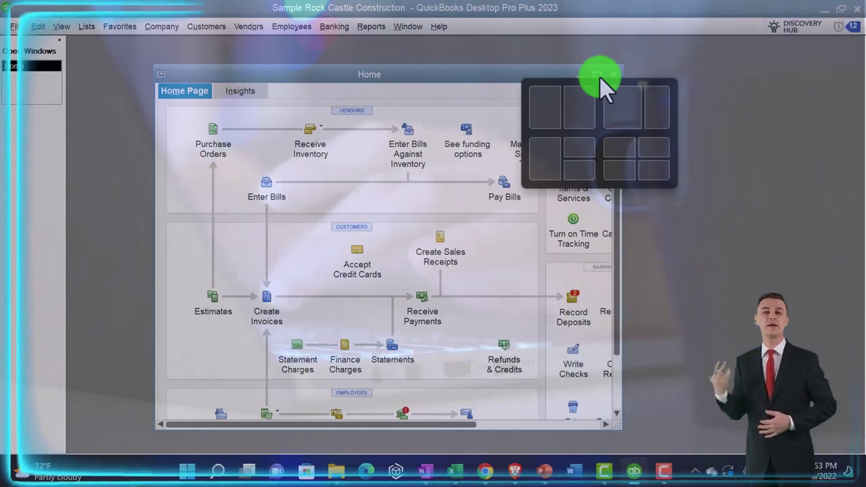
click(598, 76)
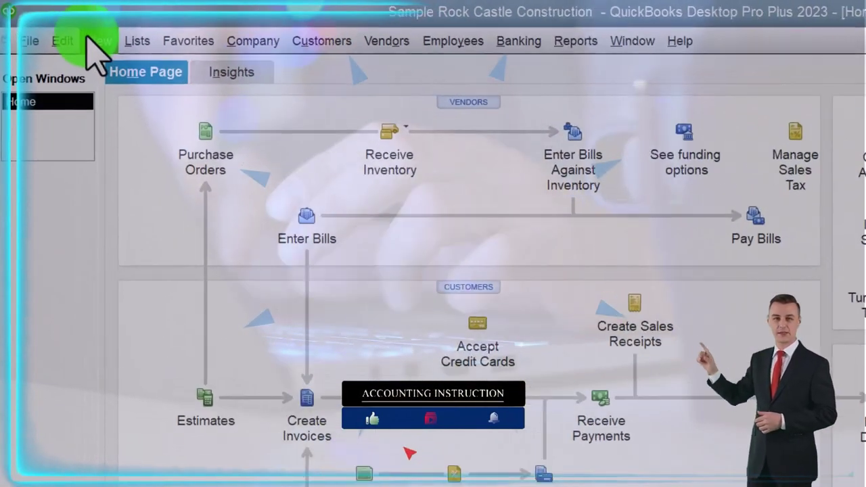
click(89, 41)
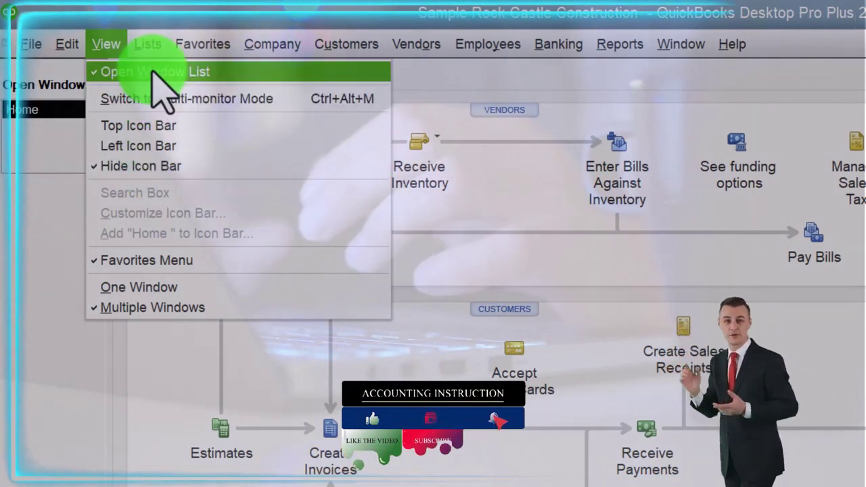
click(20, 264)
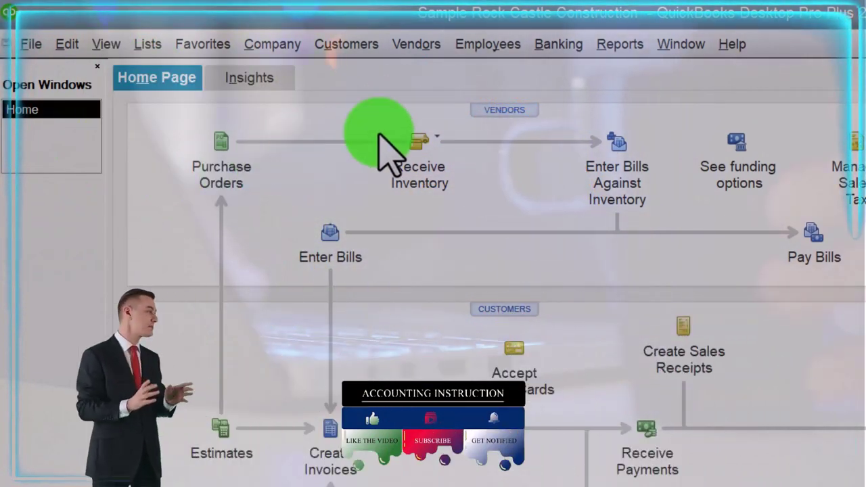
Step: Open the Profit & Loss Standard report from the Company & Financial reports
click(620, 44)
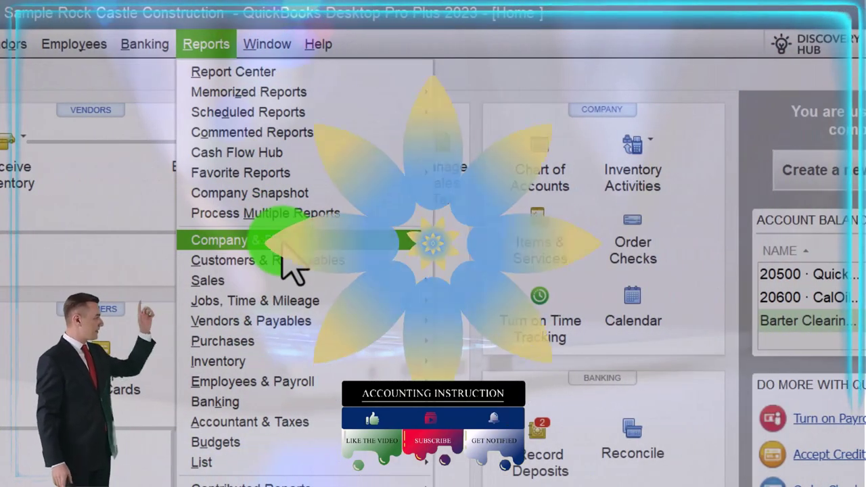
mouse_move(623, 241)
click(461, 241)
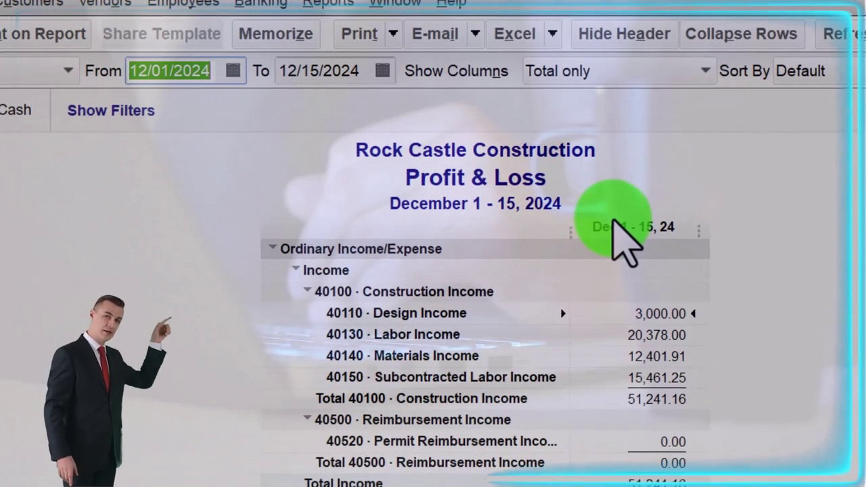
Step: Set the Profit & Loss date range from 01/01/2024 to 12/31/2024
text(010124)
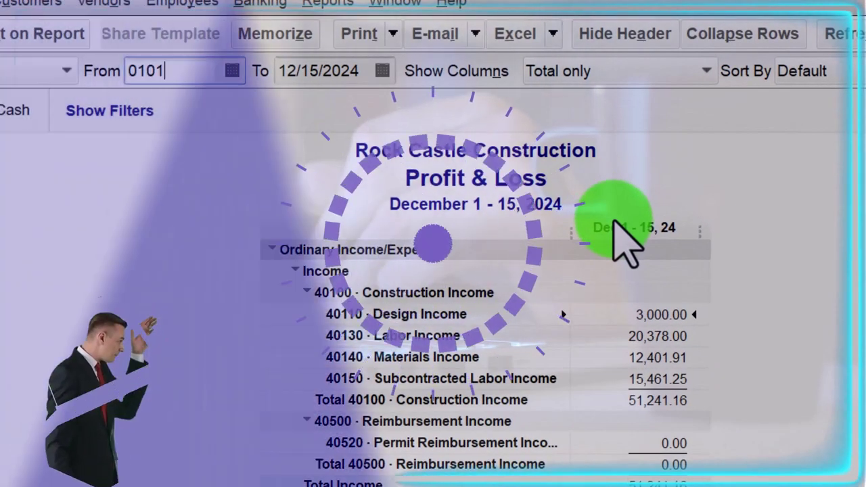
key(Tab)
text(12/31/2024)
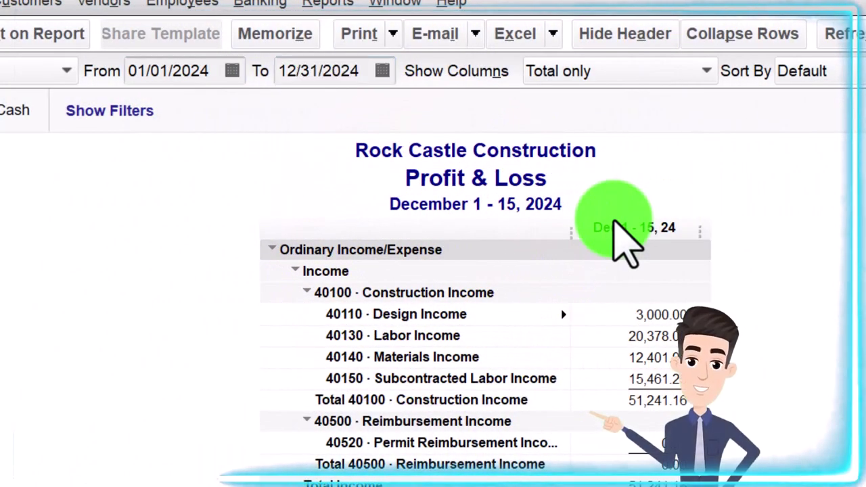
key(Tab)
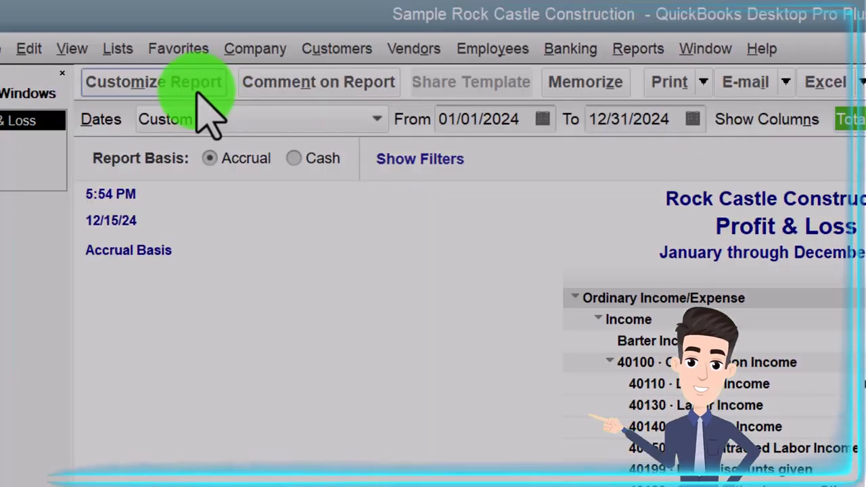
Step: Change the report's column label font and apply it to all related fonts
click(195, 88)
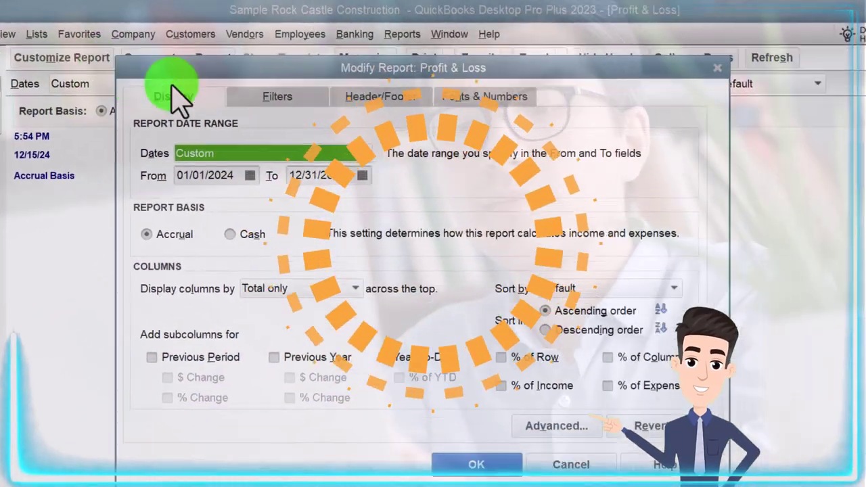
click(409, 90)
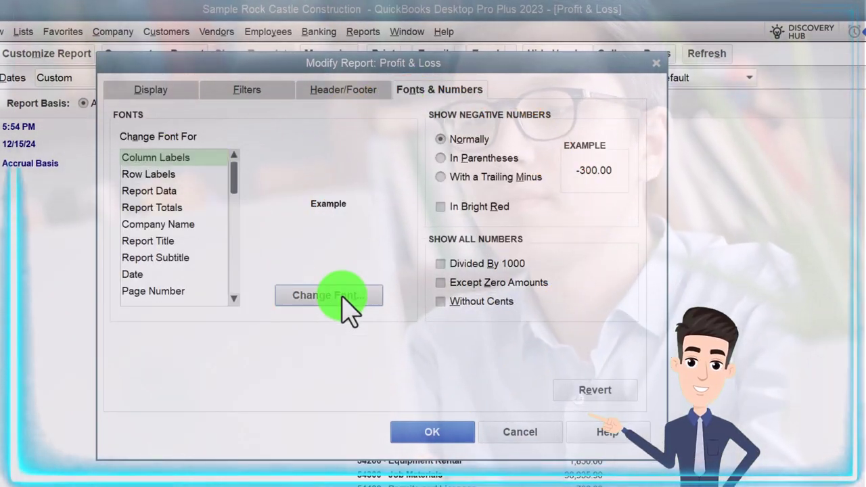
click(329, 295)
click(394, 186)
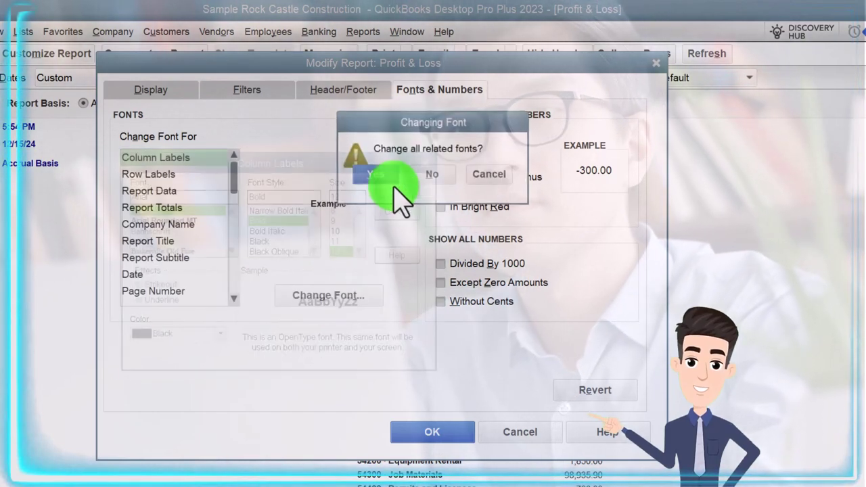
click(385, 178)
click(427, 434)
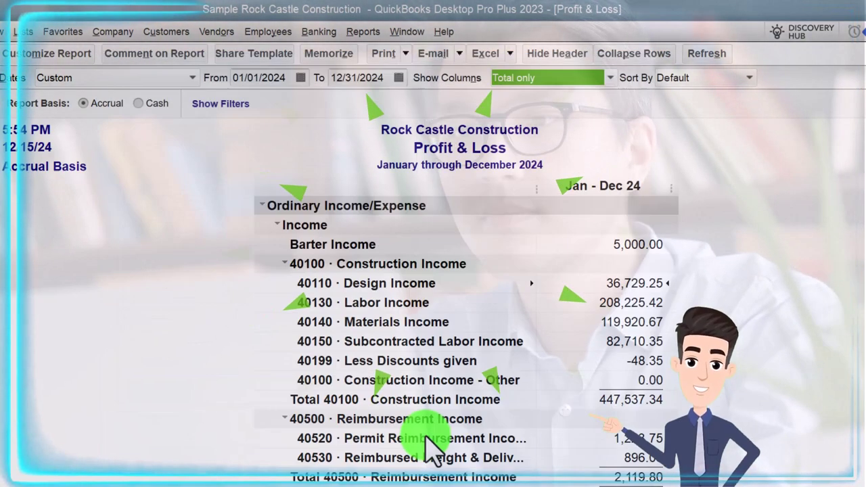
click(363, 32)
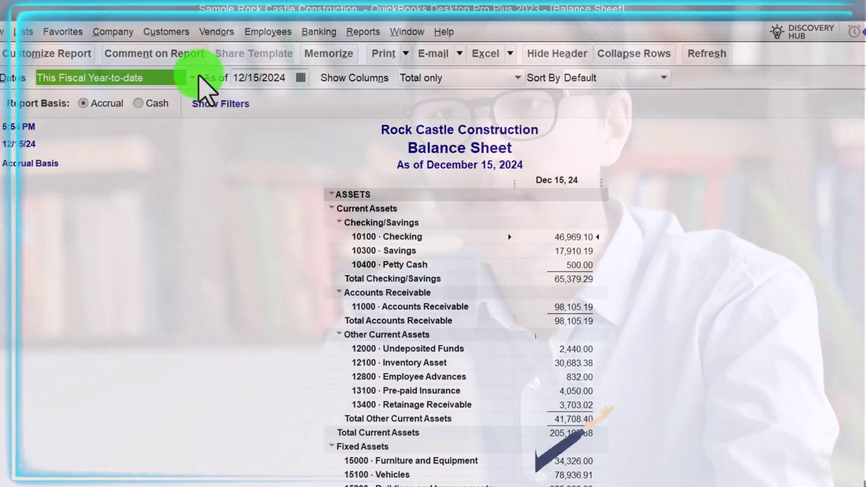
Step: Set the Balance Sheet to This Fiscal Year and change its column label and related fonts
click(190, 77)
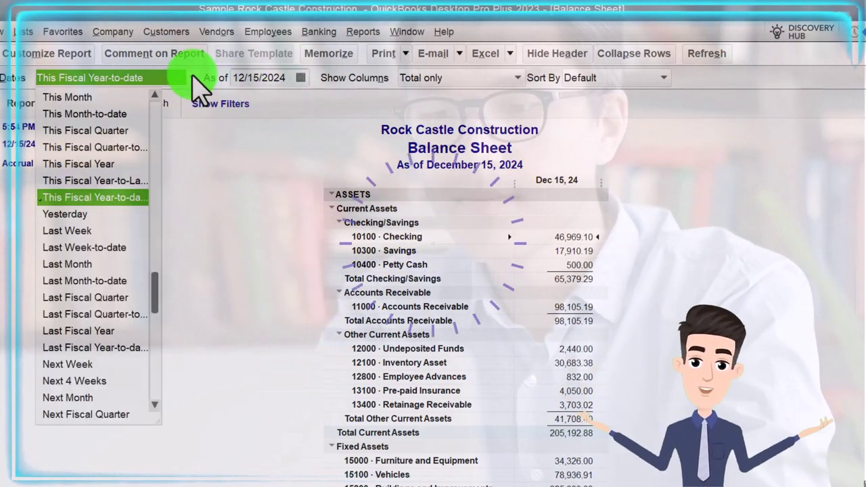
click(111, 165)
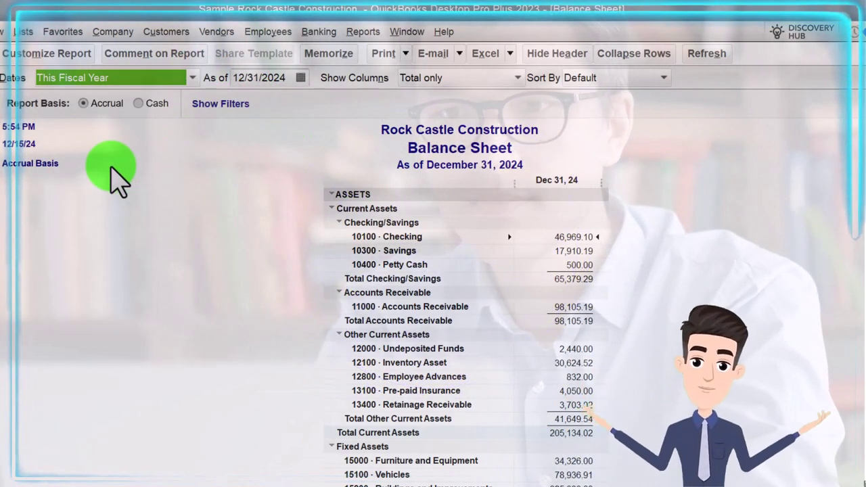
click(61, 56)
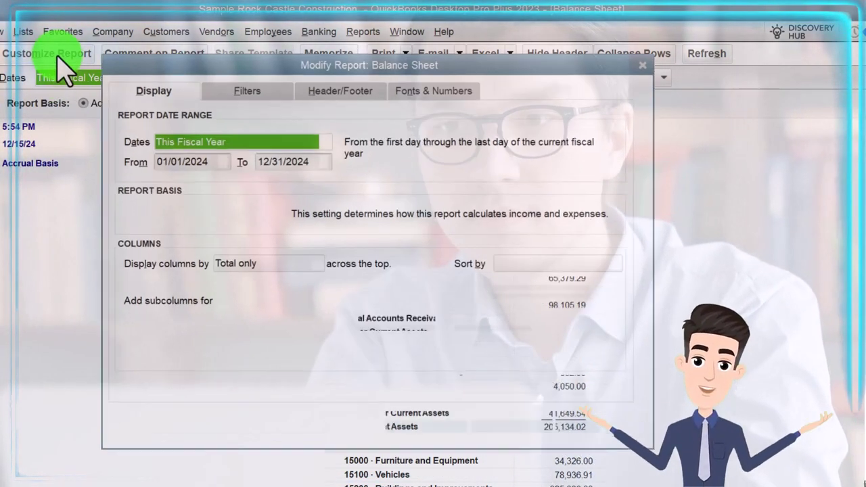
click(436, 85)
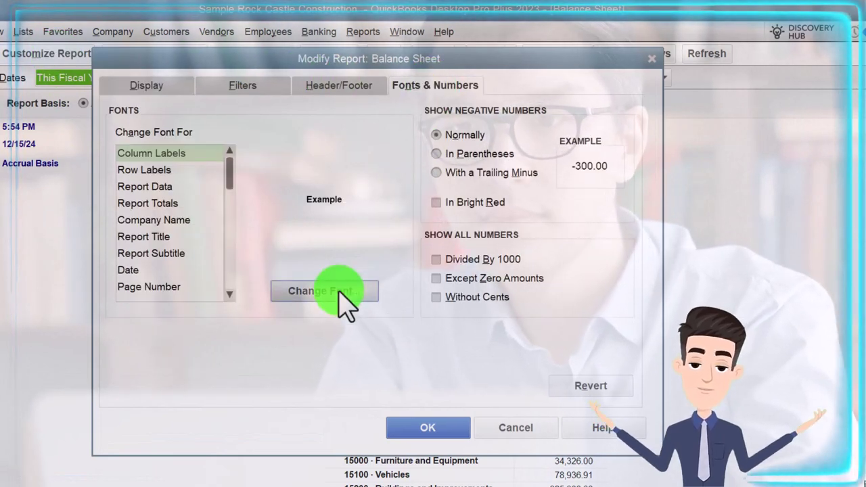
click(339, 291)
click(399, 182)
click(386, 174)
click(430, 429)
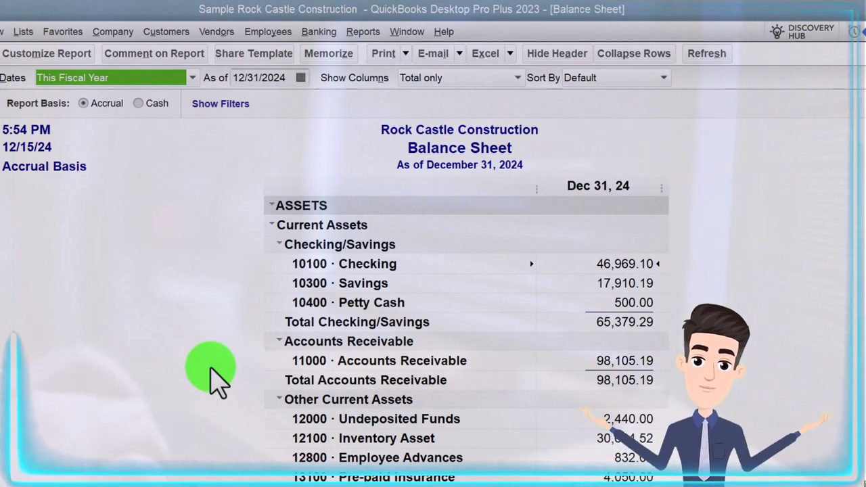
Step: Scroll the Balance Sheet through assets and liabilities, then return to the Home page
scroll(212, 379, down, 1)
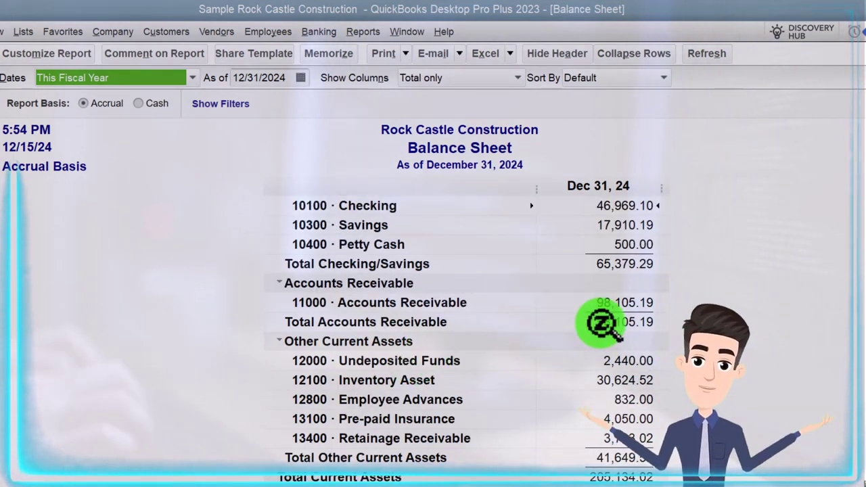
scroll(460, 339, down, 7)
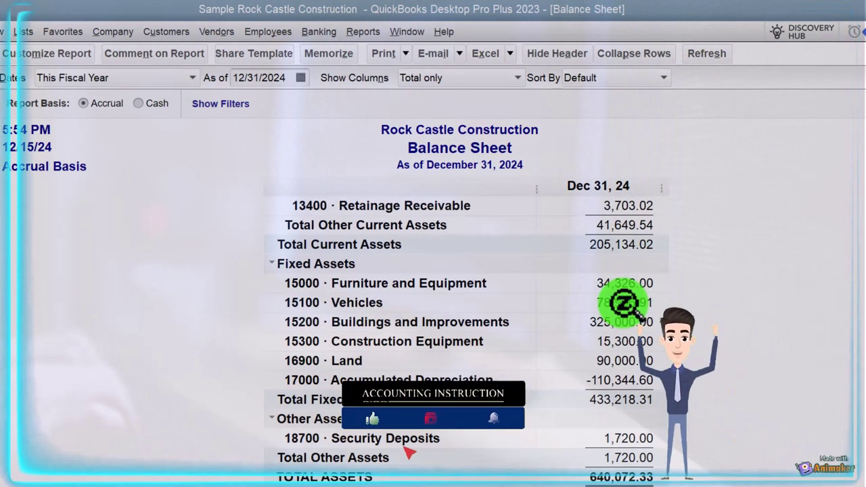
scroll(622, 304, down, 2)
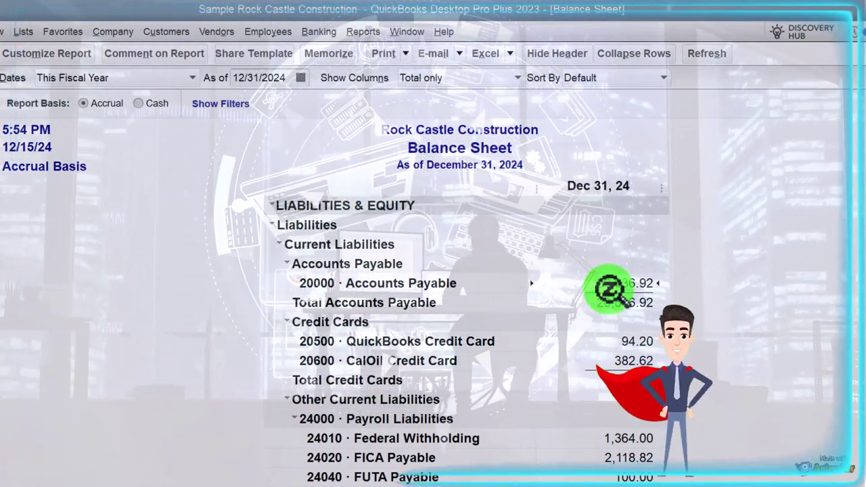
scroll(609, 289, down, 1)
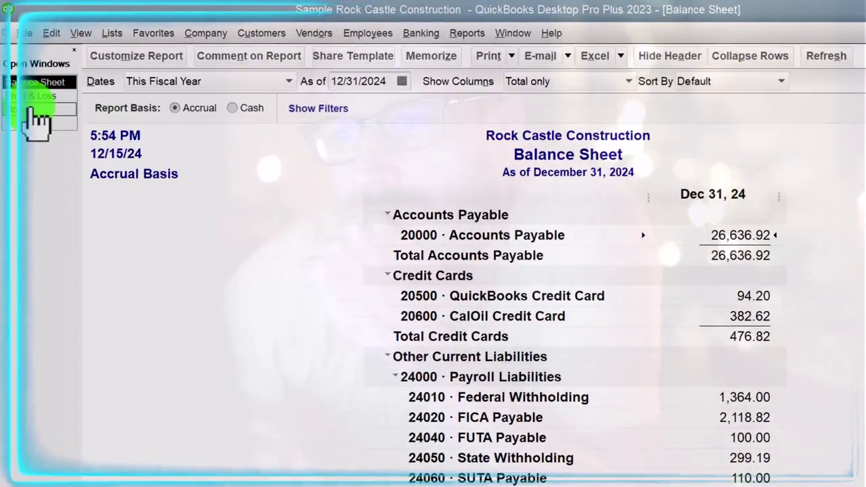
click(32, 109)
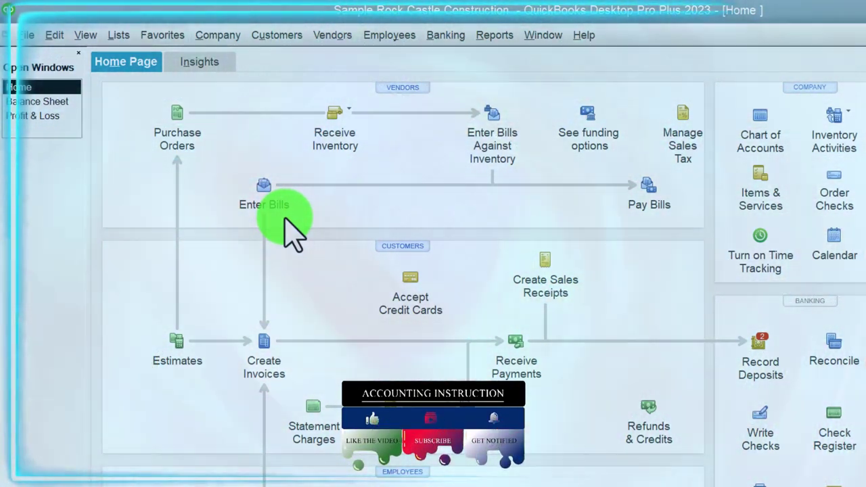
click(66, 103)
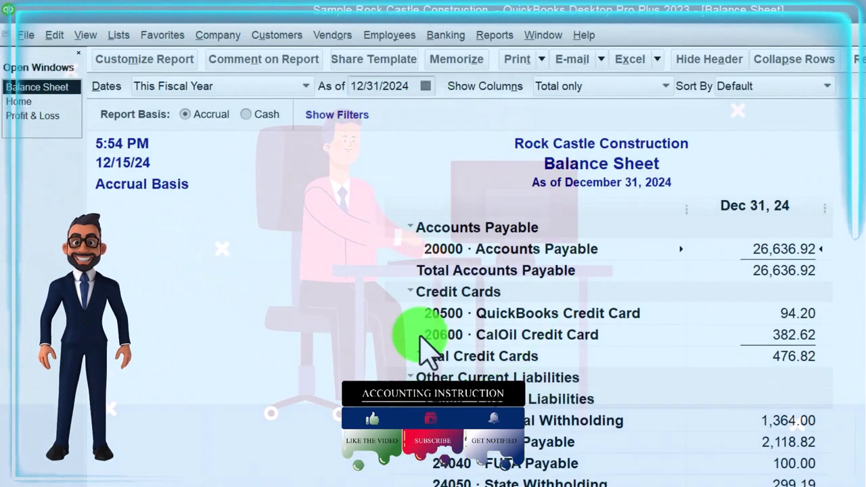
double_click(765, 250)
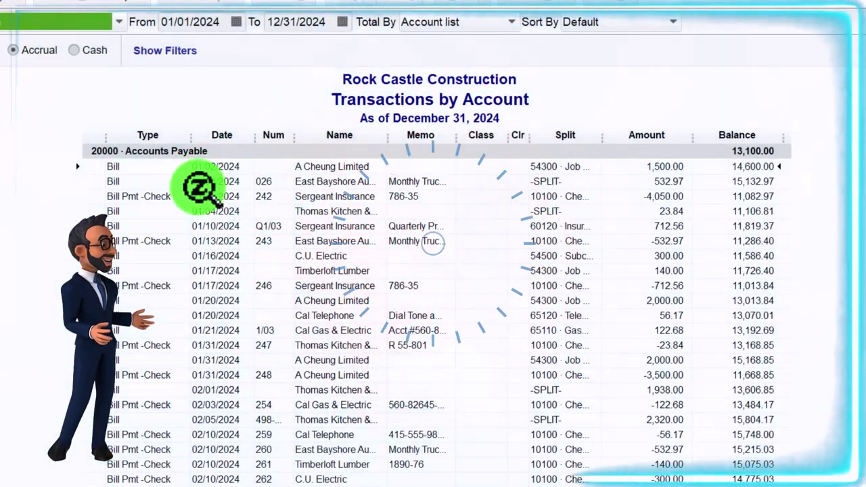
click(200, 197)
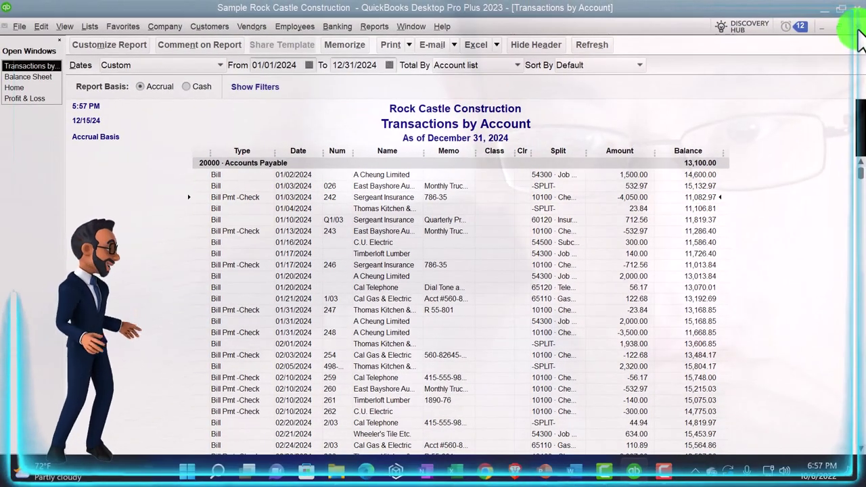
click(855, 28)
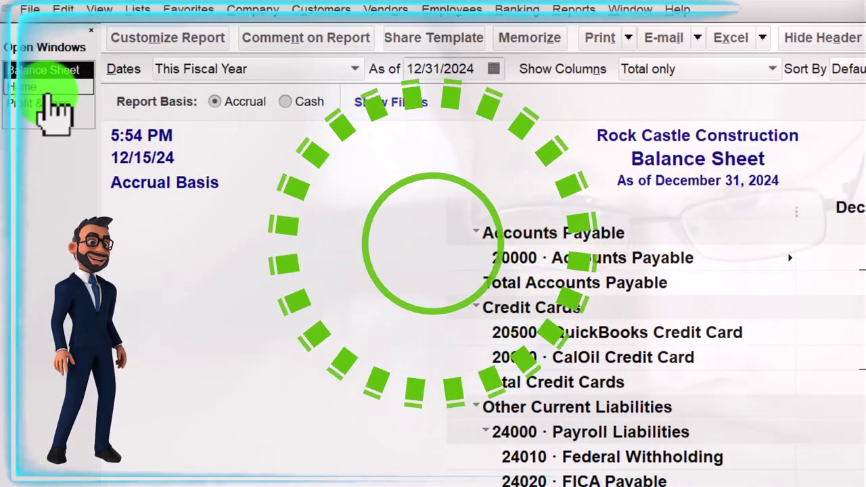
Step: Open the Vendor Center and filter the vendor list to Vendors with Open Balances
click(46, 88)
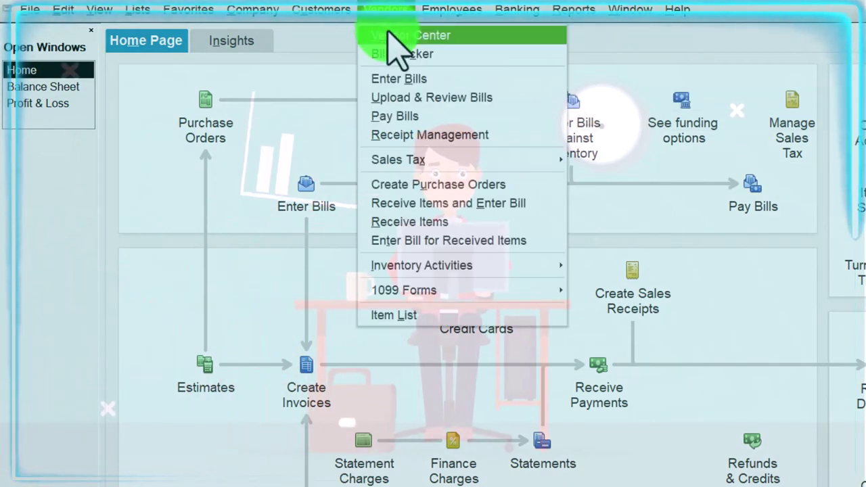
click(392, 35)
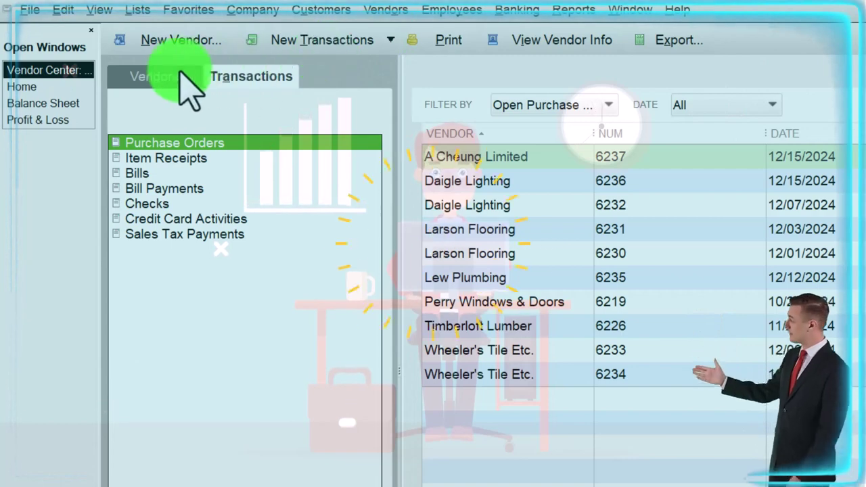
click(162, 75)
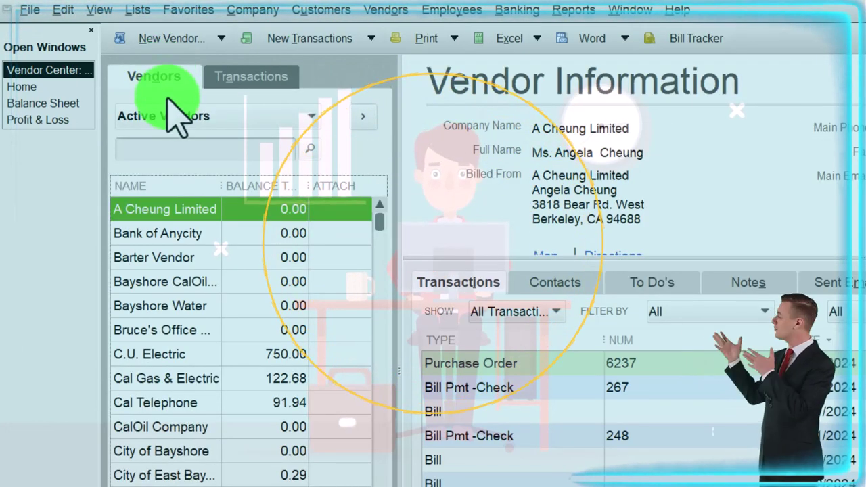
click(280, 117)
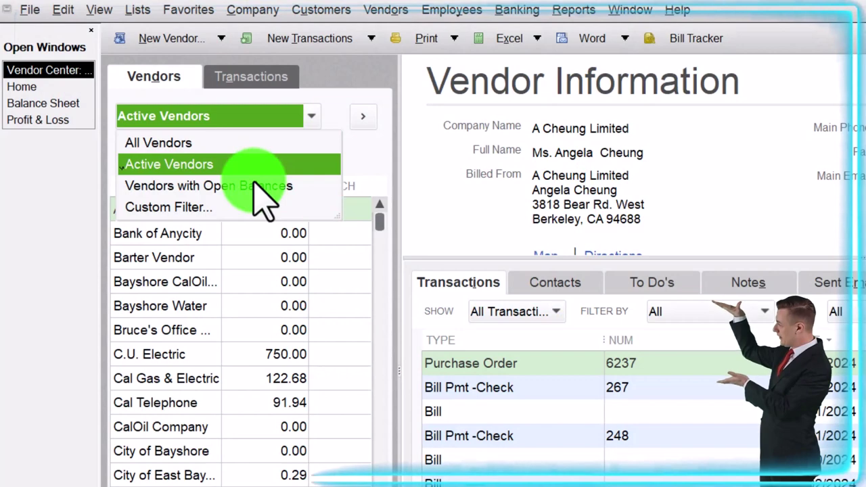
click(263, 187)
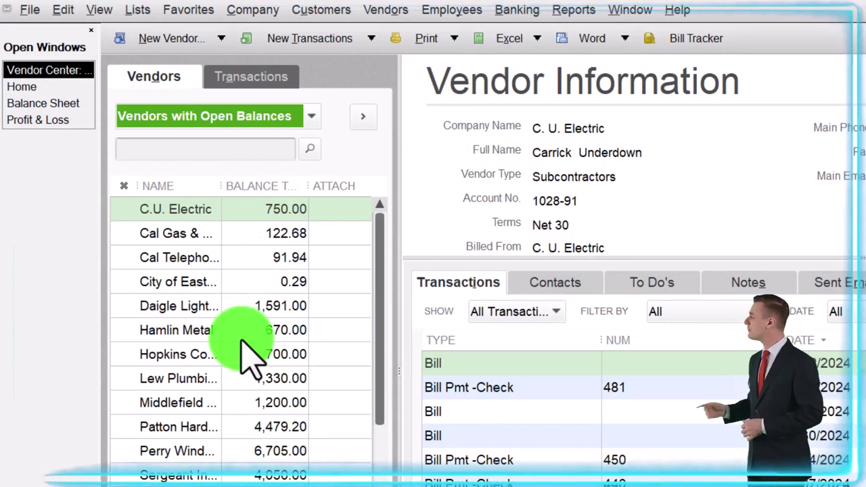
Step: Select Hamlin Metal, then view the open purchase orders in the Transactions lists
scroll(249, 357, down, 1)
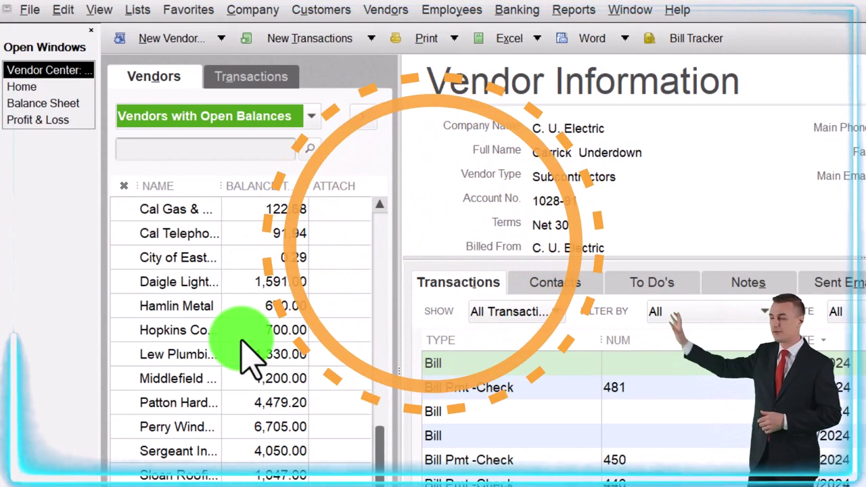
click(260, 318)
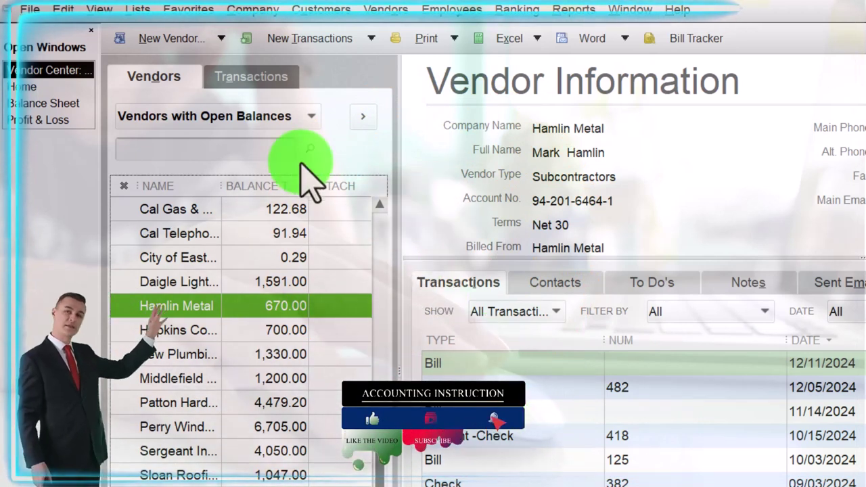
click(250, 76)
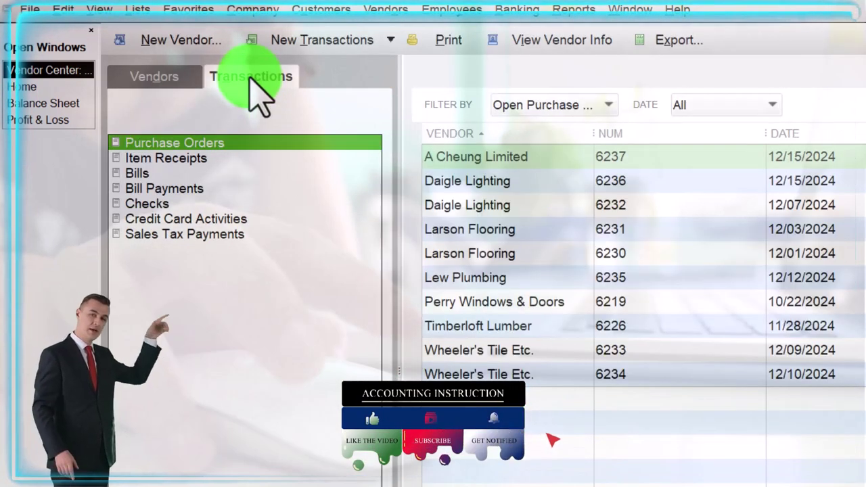
Step: List vendor bills filtered to Open Bills, then go back to the Vendors list
click(125, 174)
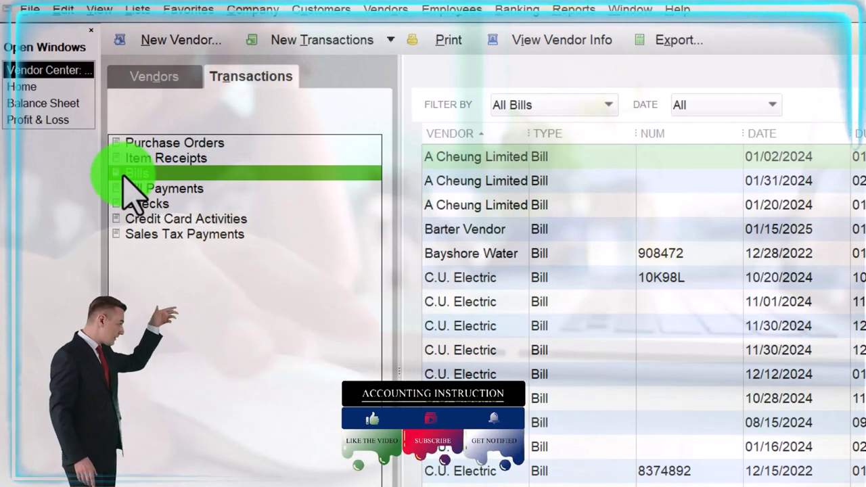
click(606, 105)
click(580, 151)
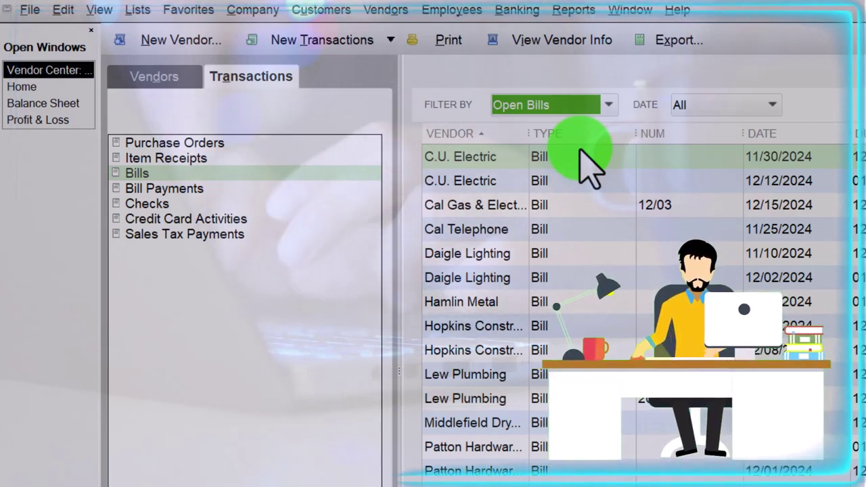
click(156, 76)
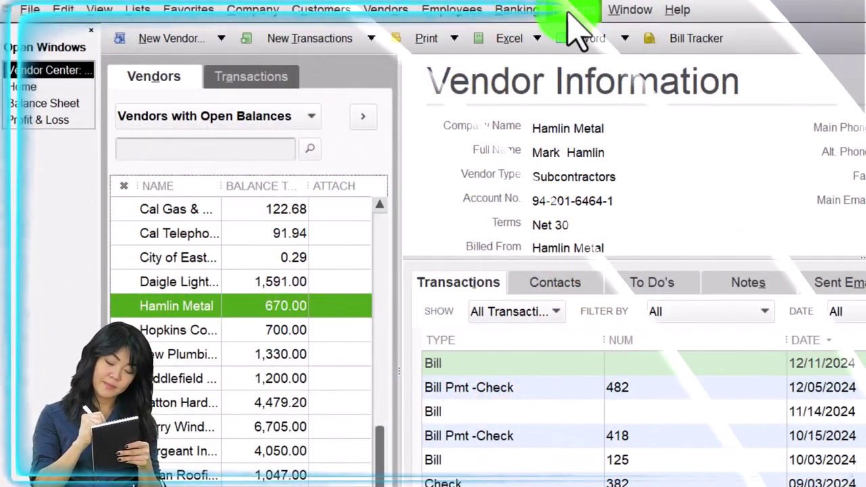
Step: Open the Report Center from the Reports menu and maximize it
click(569, 11)
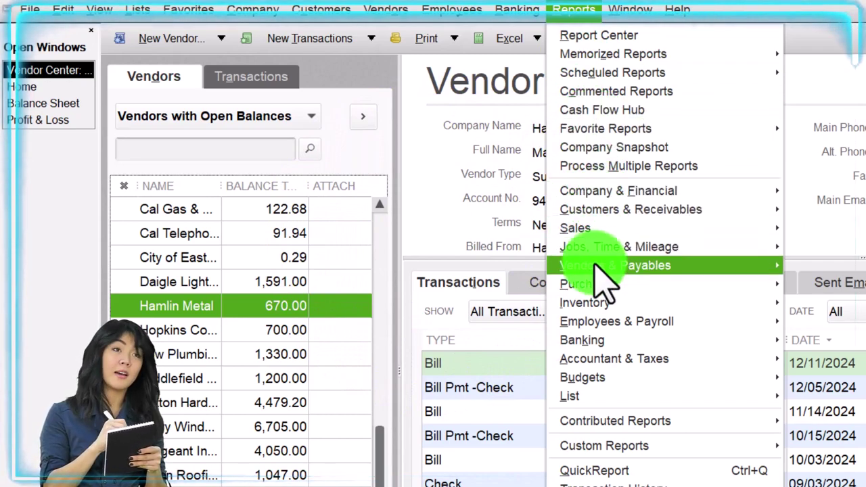
mouse_move(602, 271)
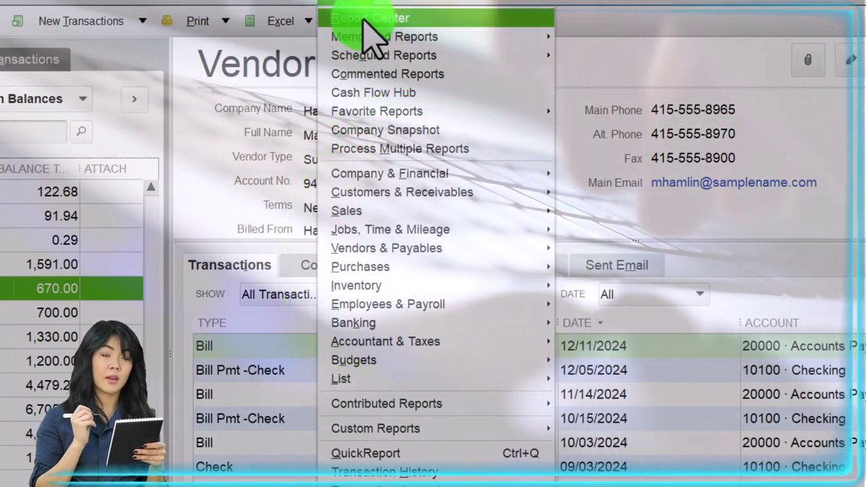
click(366, 19)
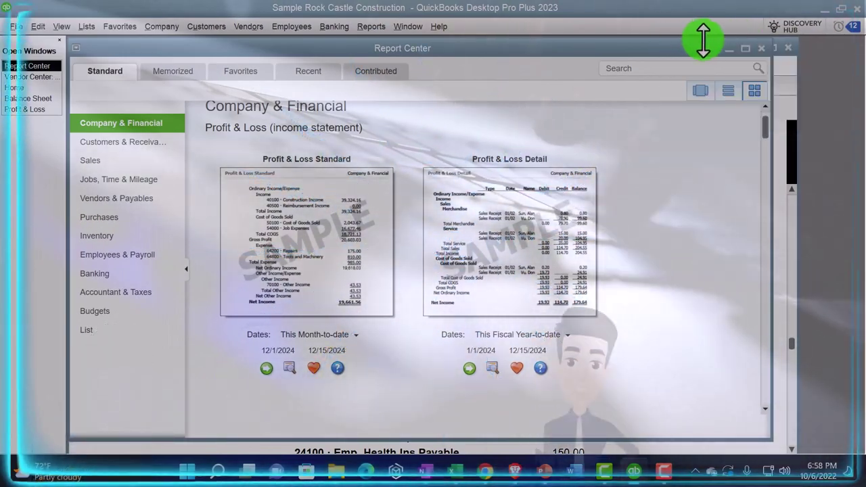
click(745, 47)
double_click(285, 166)
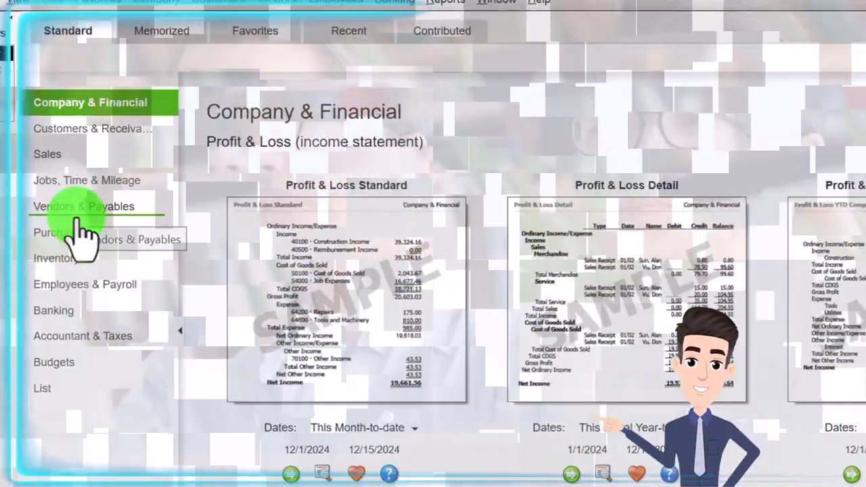
Step: Under Vendors & Payables, run the Vendor Balance Summary report
click(107, 182)
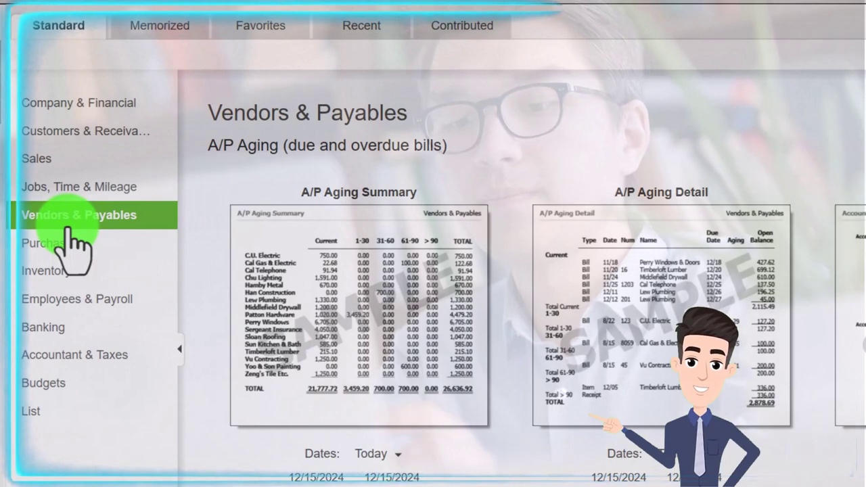
click(367, 283)
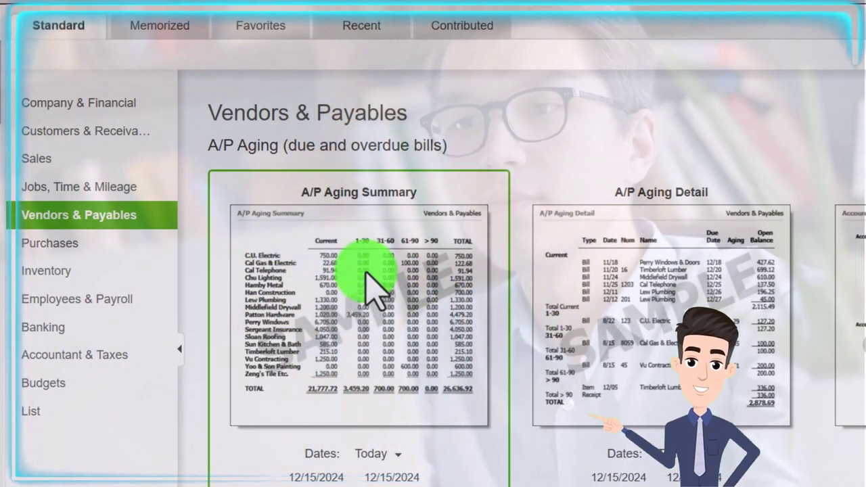
scroll(371, 288, down, 5)
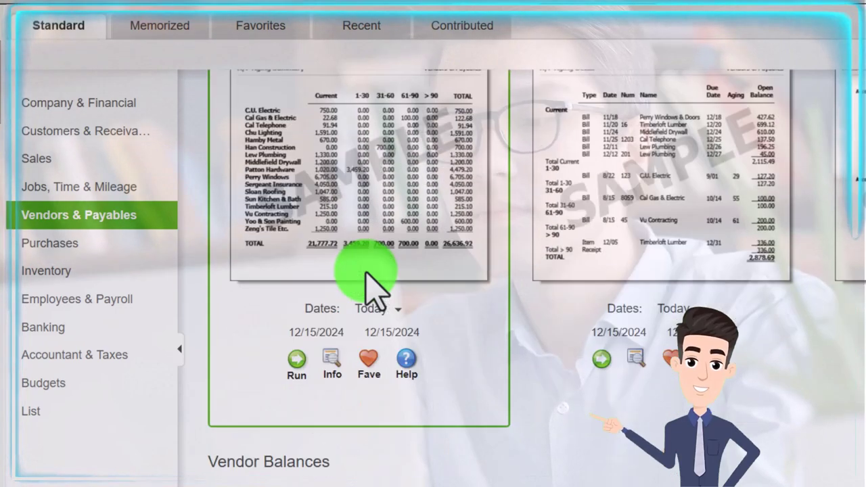
scroll(371, 288, down, 4)
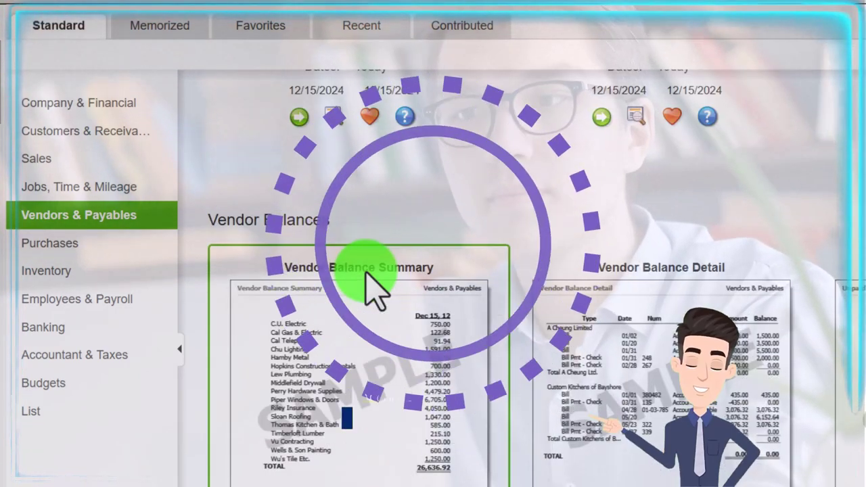
scroll(359, 258, down, 1)
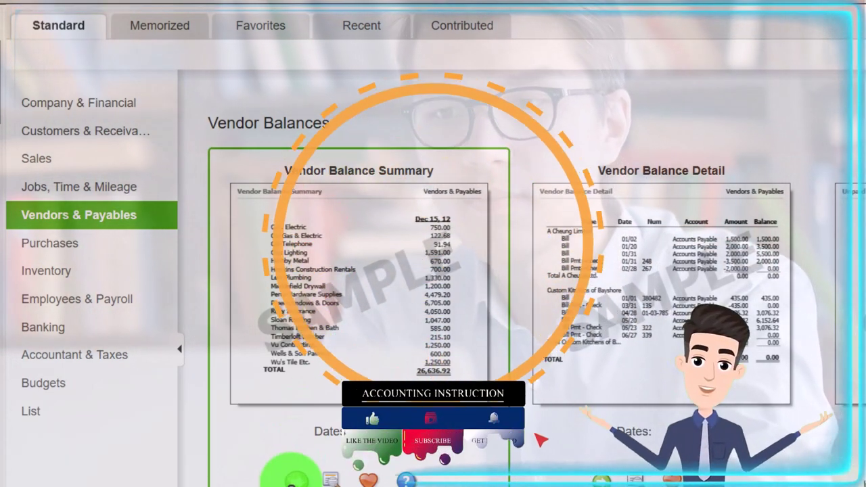
click(292, 480)
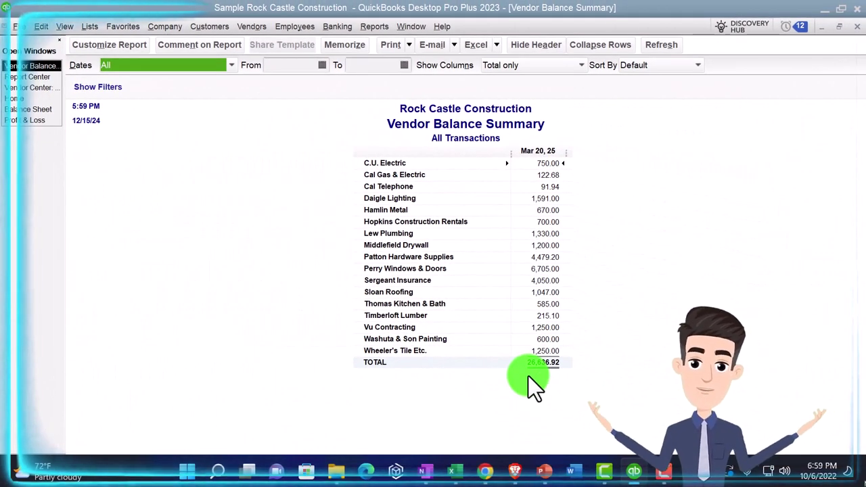
Step: Switch back to the Balance Sheet to compare its Accounts Payable of 26,636.92
click(38, 109)
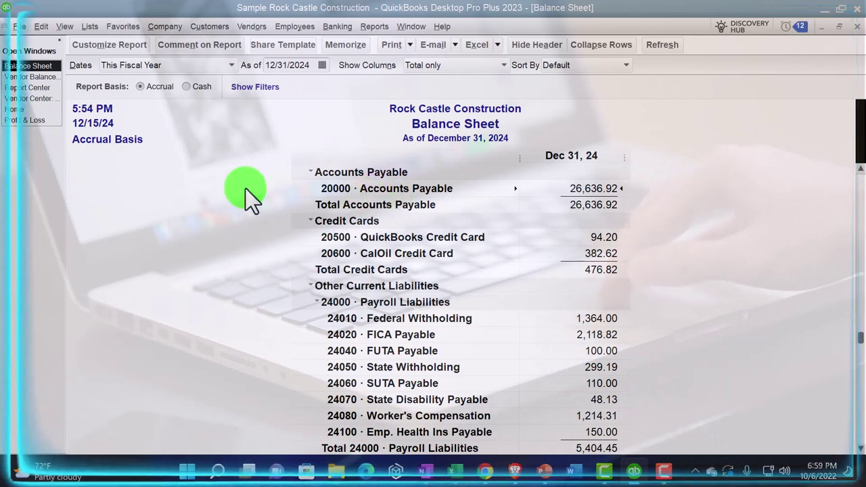
Step: From the Home page, open a blank bill form and close it without entering anything
click(27, 110)
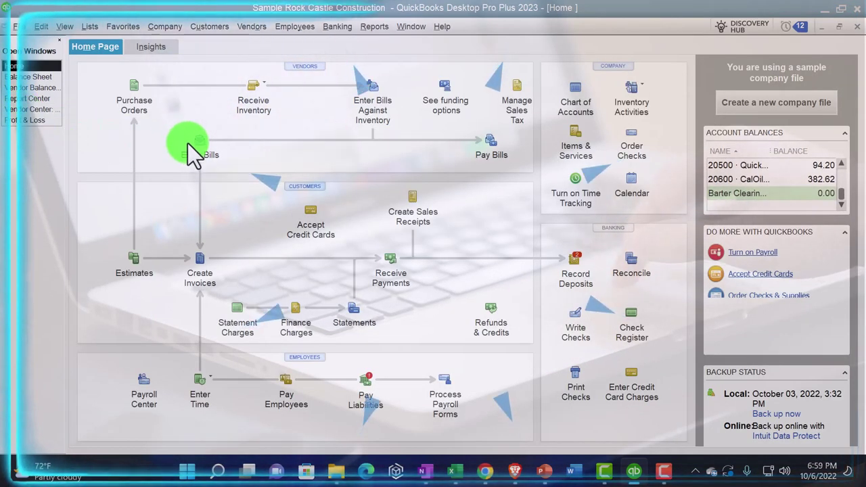
click(200, 152)
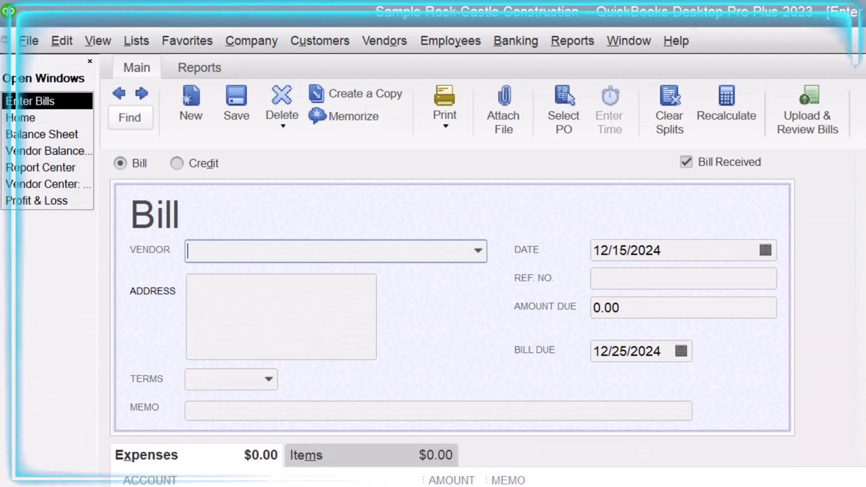
key(Escape)
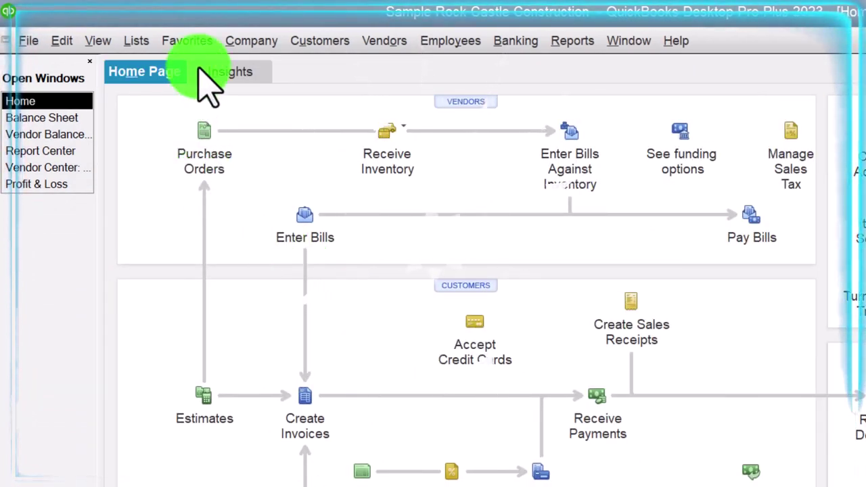
Step: Start a general journal entry with 20000 · Accounts Payable as the first account, then leave it
click(252, 41)
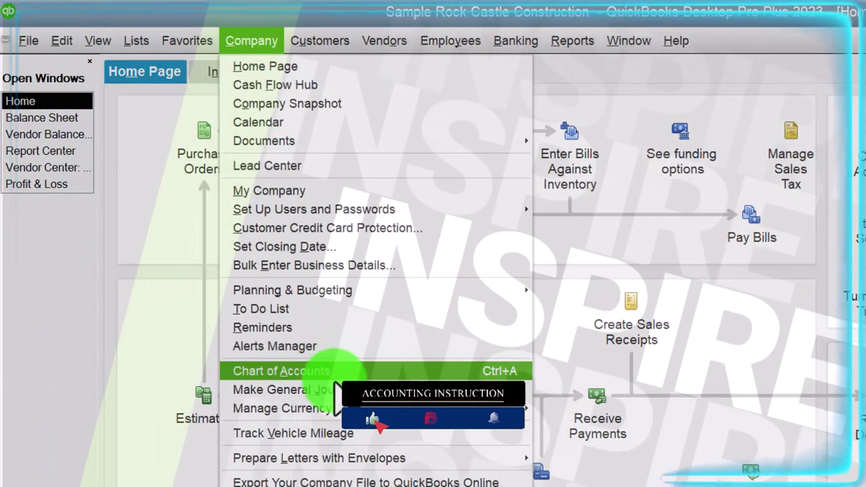
click(334, 389)
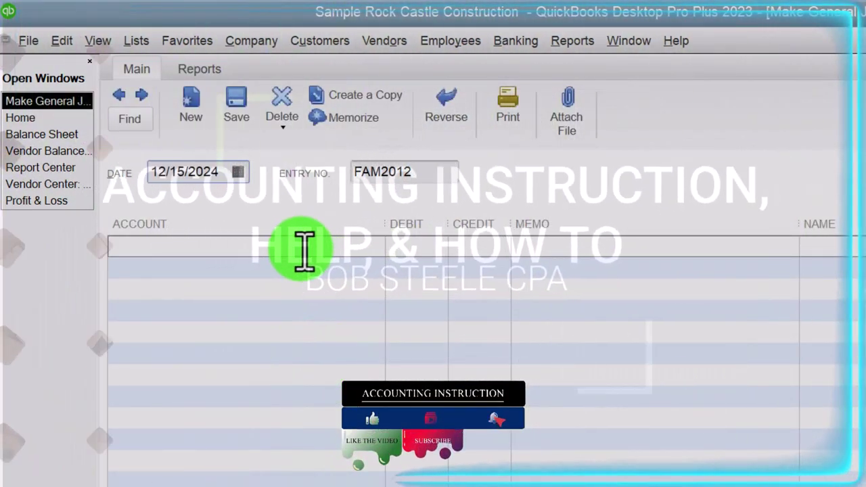
click(305, 248)
text(Accounts Payable)
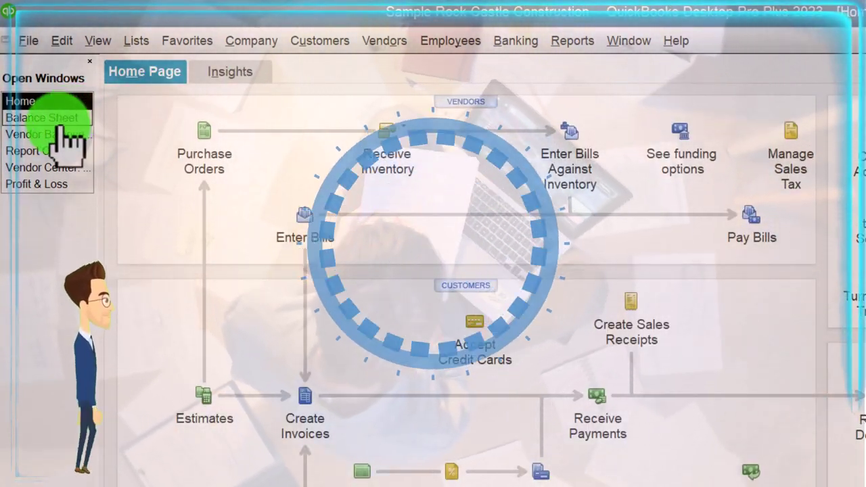
click(47, 134)
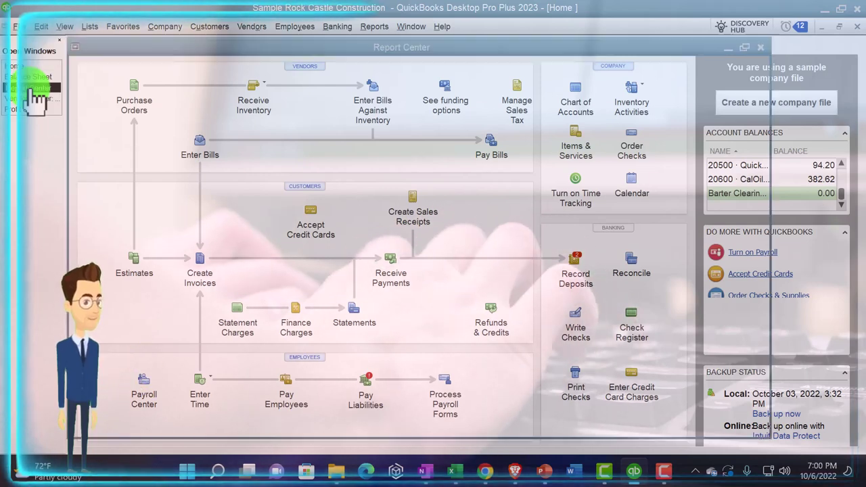
Step: Run Vendor Balance Detail for all transactions, confirm its 26,636.92 total, then switch to the Balance Sheet
click(32, 88)
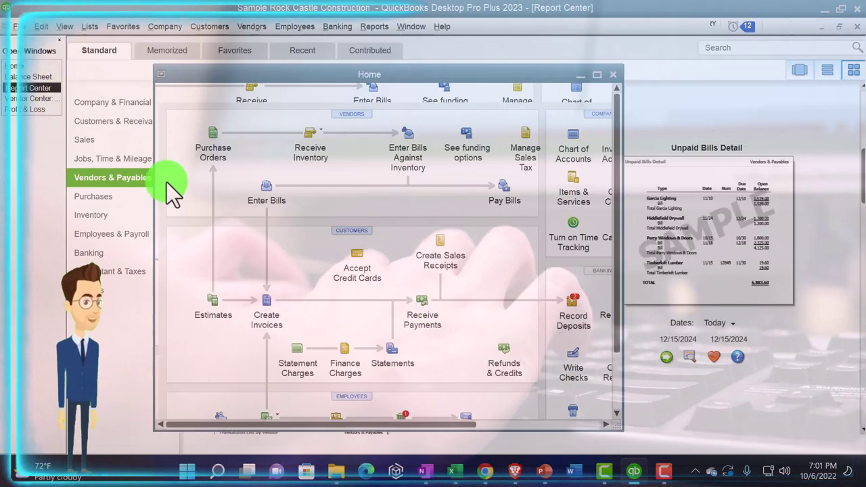
mouse_move(492, 230)
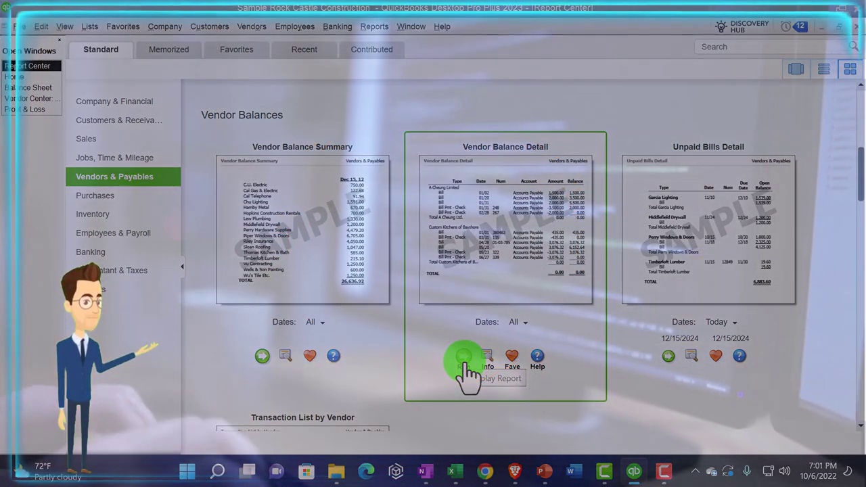
click(464, 359)
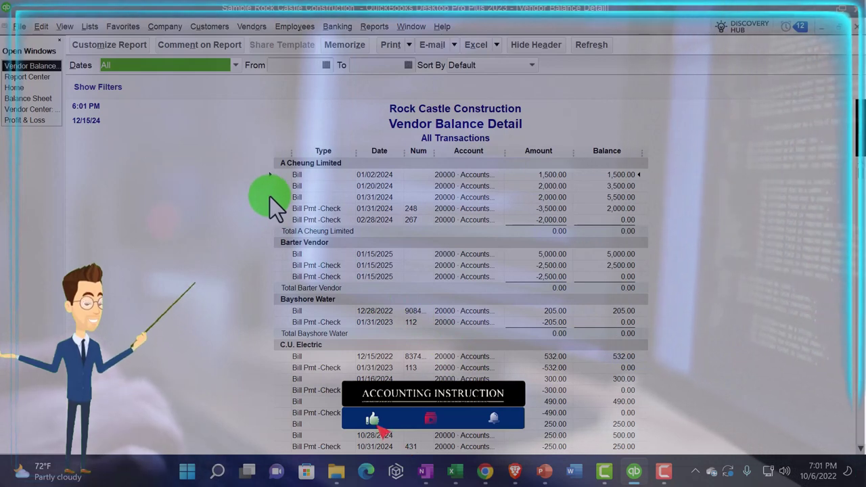
scroll(270, 201, down, 2)
scroll(310, 300, down, 4)
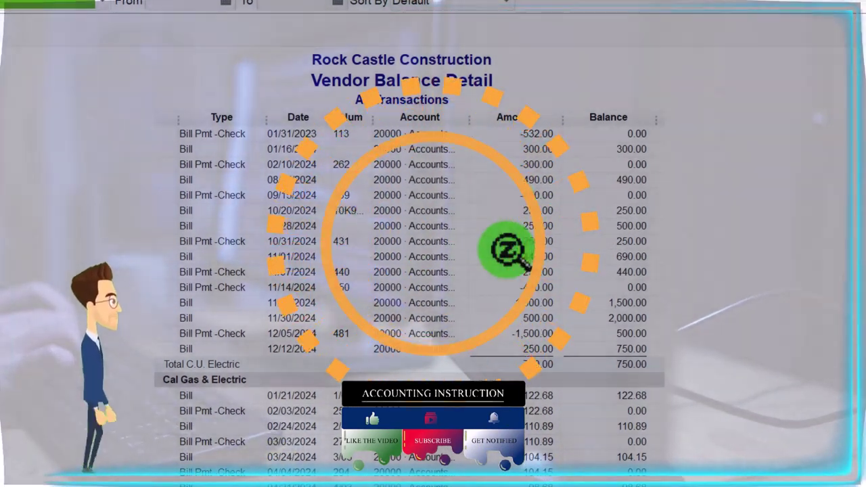
scroll(509, 249, down, 2)
scroll(507, 250, down, 15)
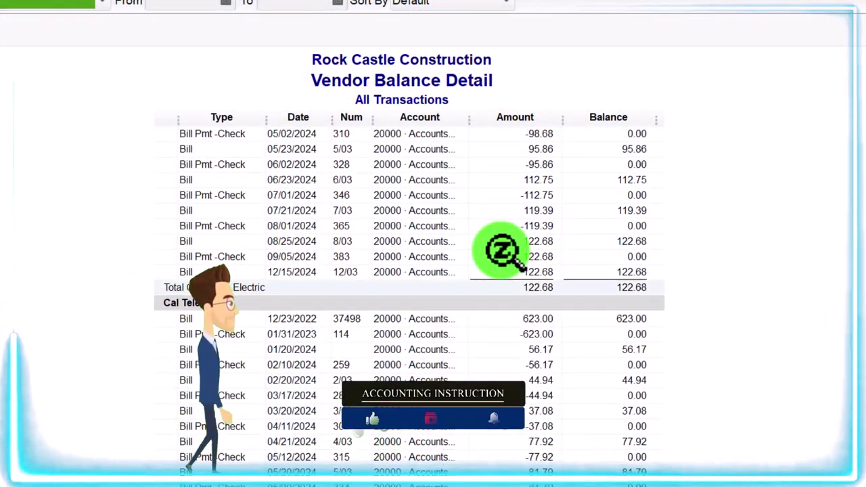
scroll(406, 271, down, 15)
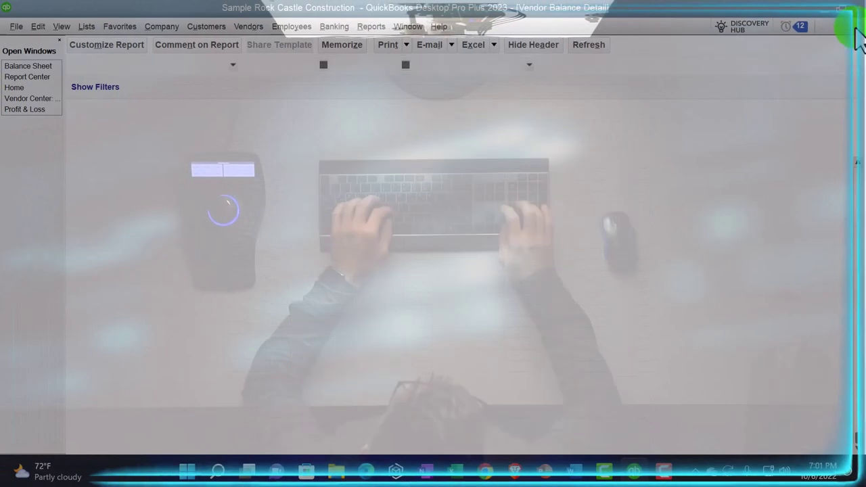
click(856, 28)
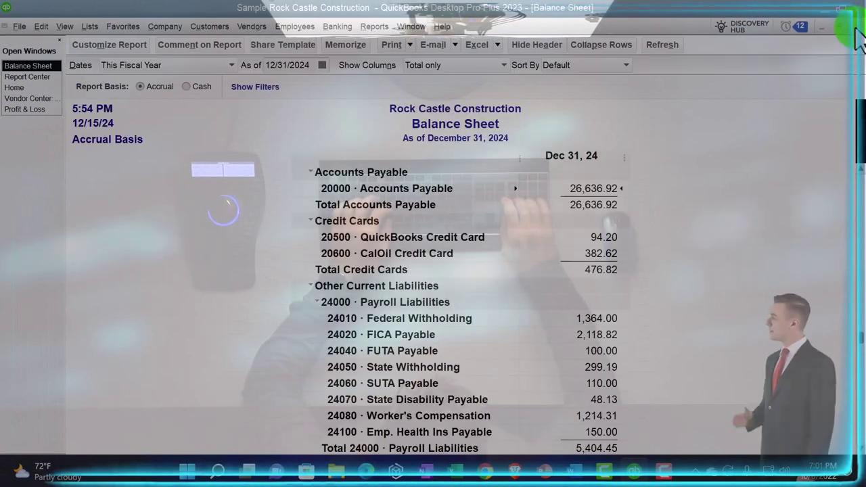
Step: Run the A/P Aging Summary report from Report Center's Vendors & Payables list
click(27, 77)
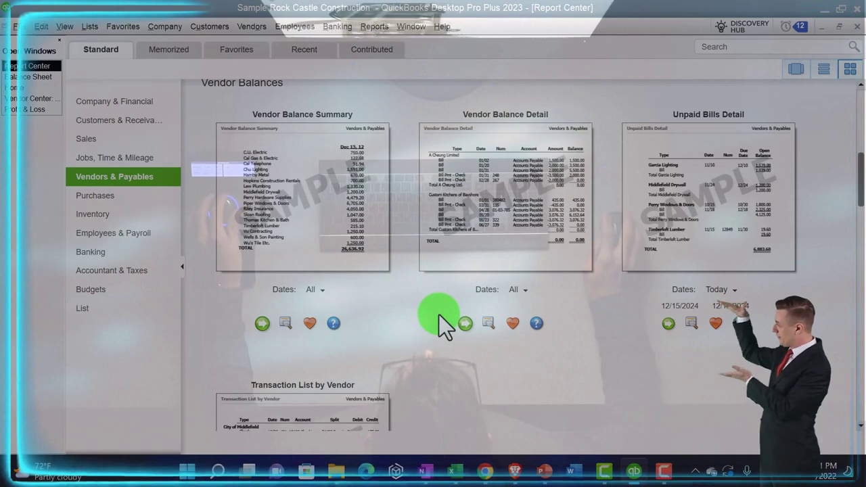
scroll(439, 314, up, 2)
scroll(439, 315, up, 3)
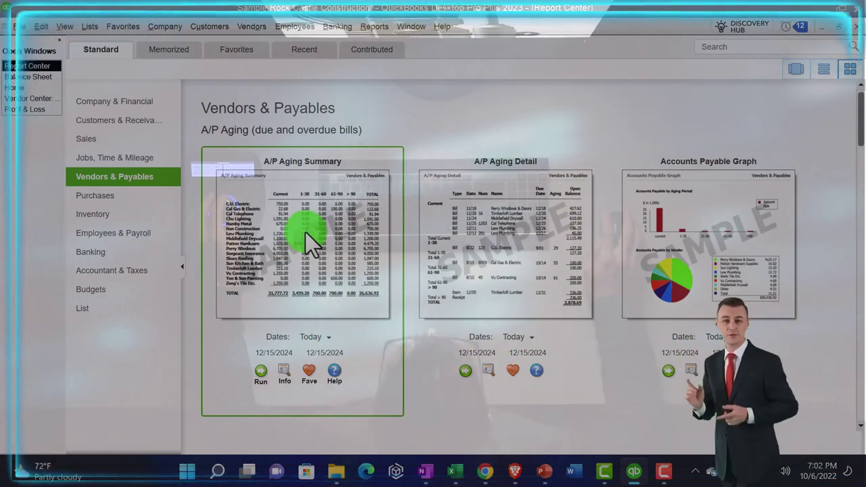
click(257, 370)
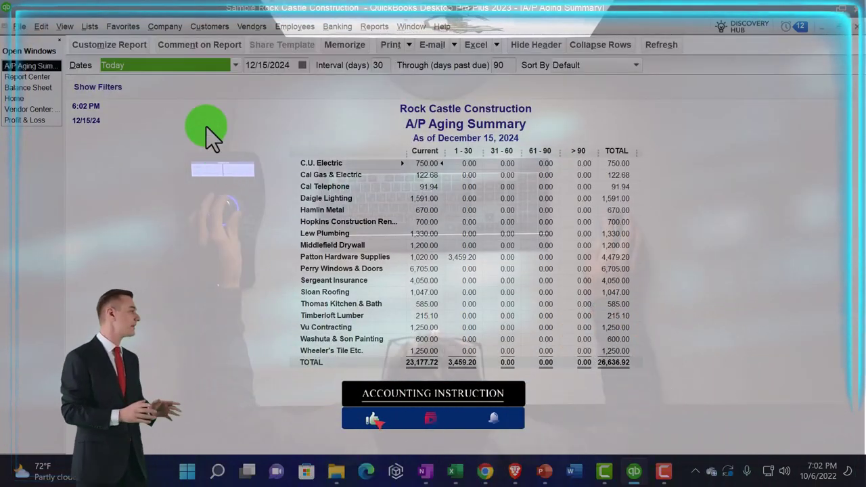
Step: Enlarge the column label font for all related report fonts, then check the 26,636.92 total
click(119, 46)
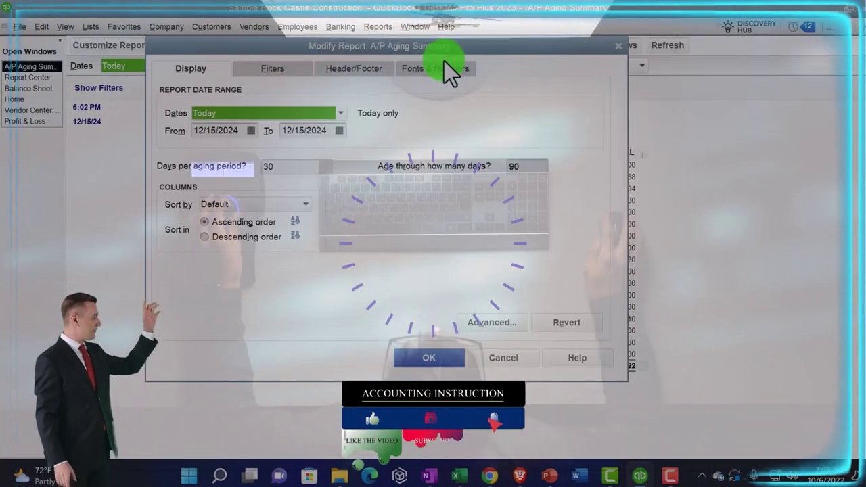
click(433, 67)
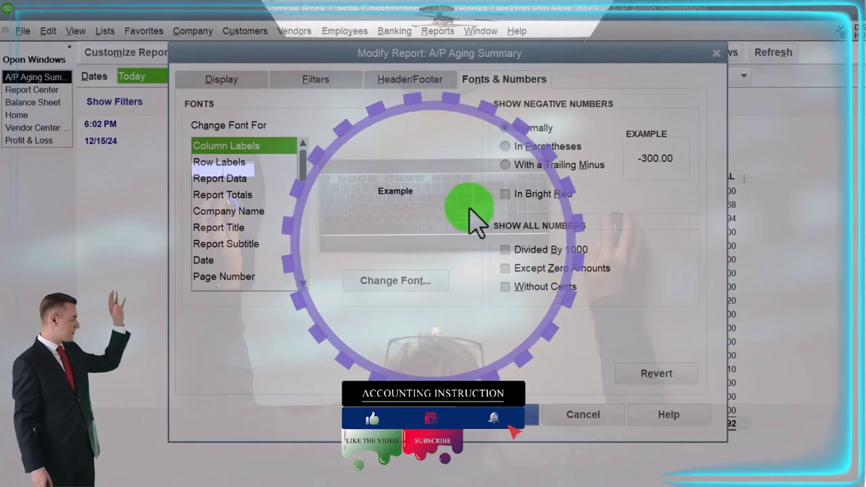
click(435, 282)
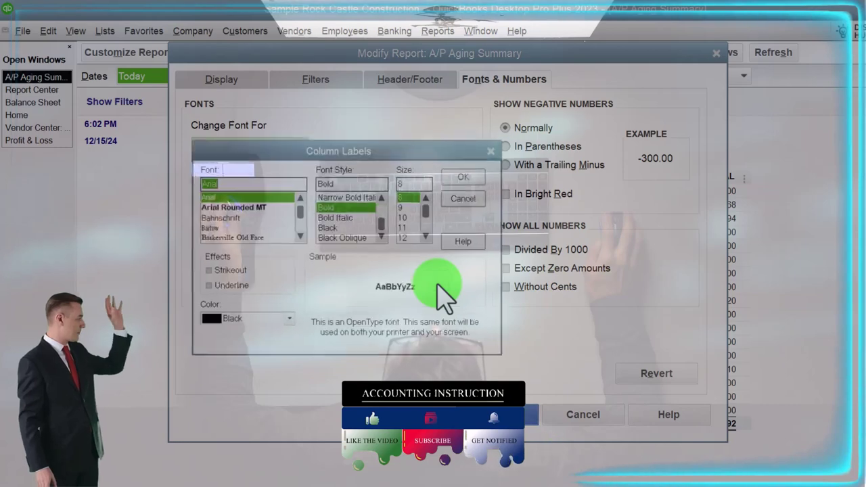
click(466, 177)
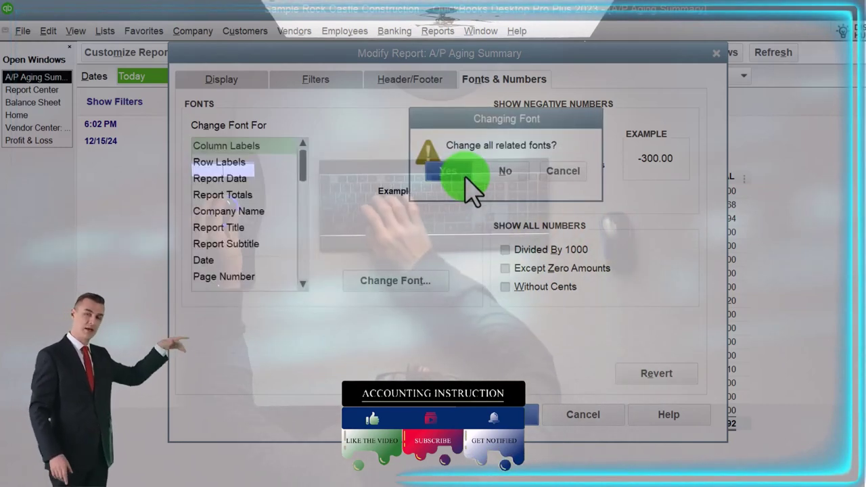
click(466, 178)
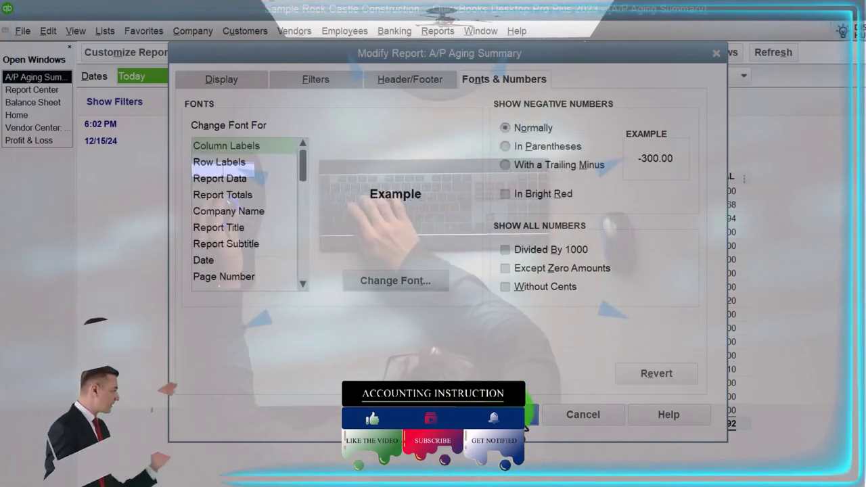
click(514, 414)
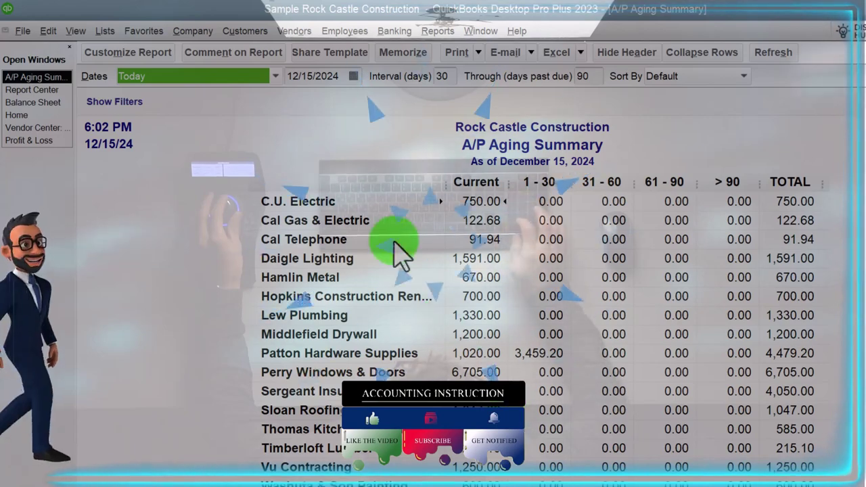
scroll(397, 251, down, 1)
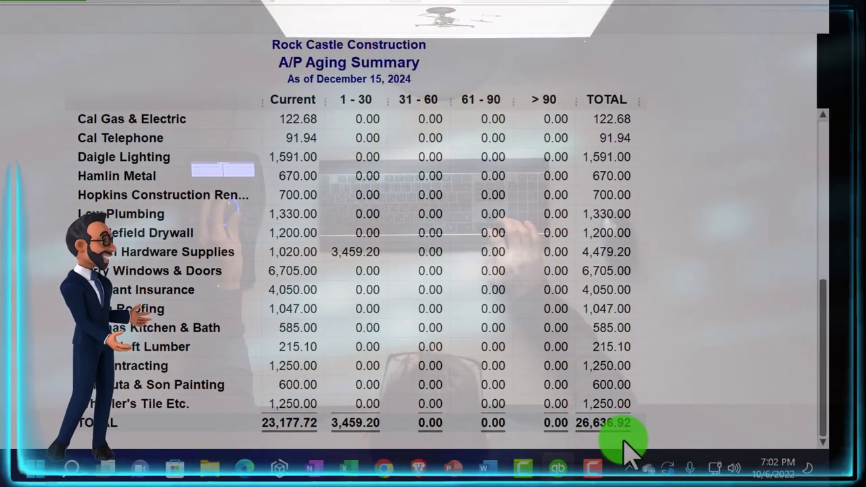
scroll(624, 443, up, 1)
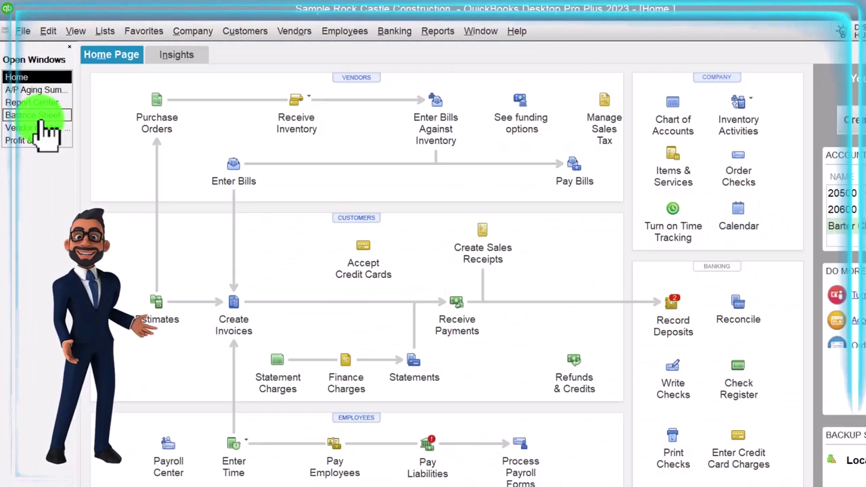
click(231, 167)
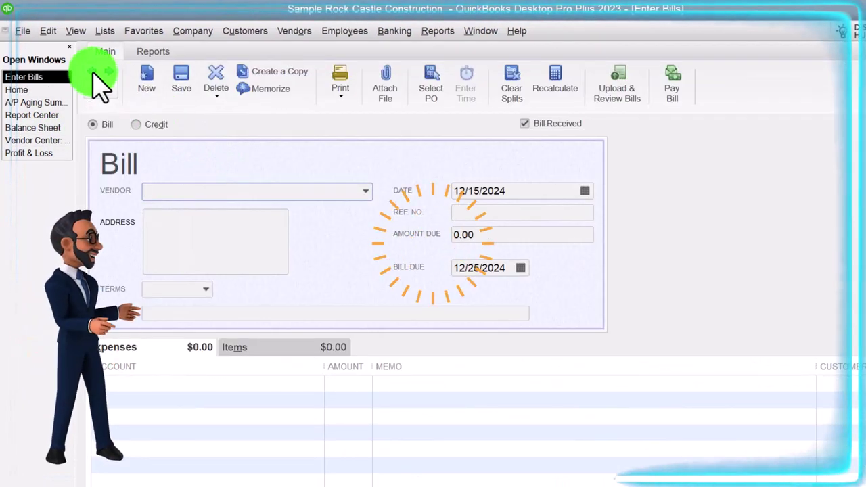
click(93, 72)
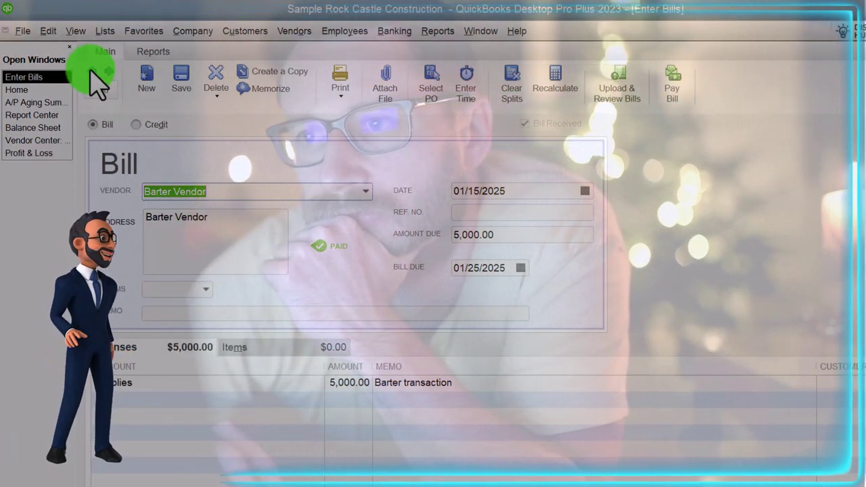
click(92, 72)
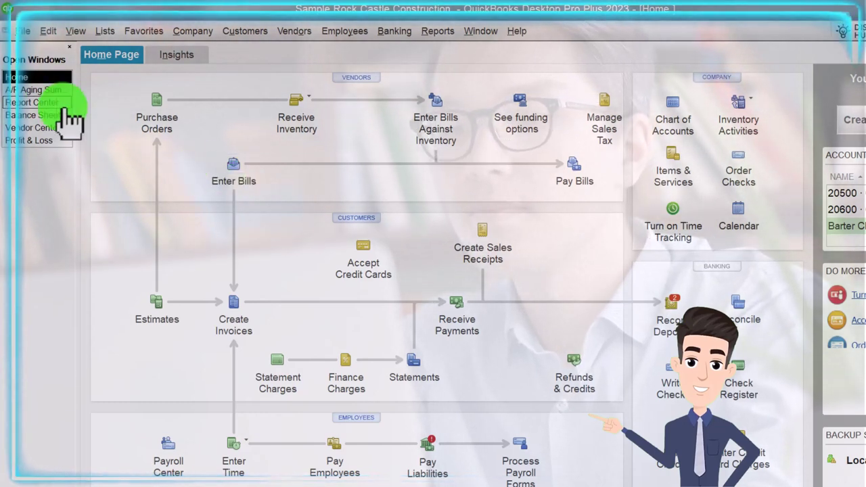
click(41, 91)
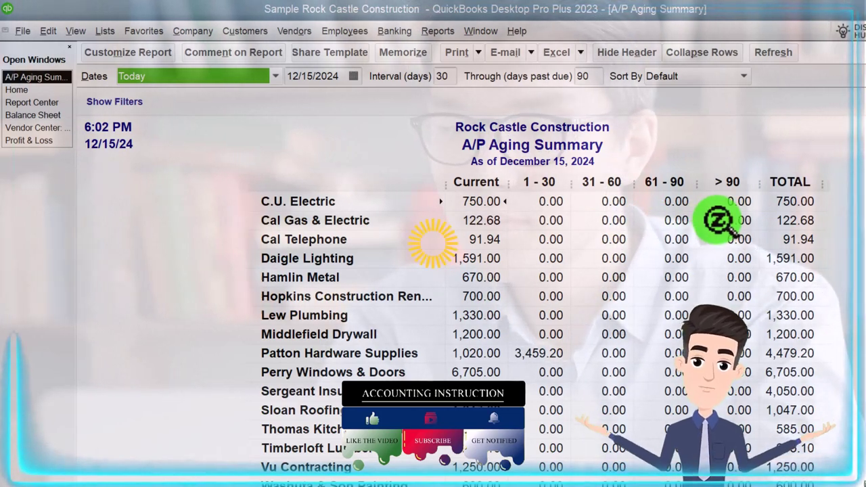
scroll(719, 220, down, 1)
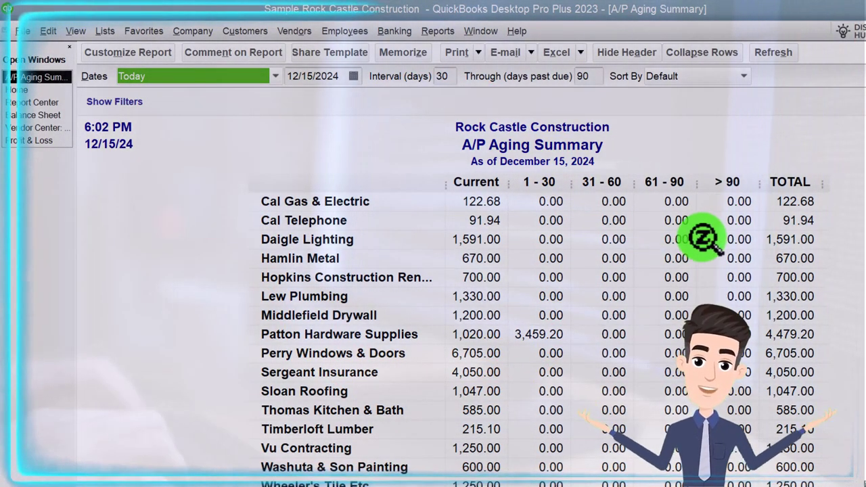
click(39, 90)
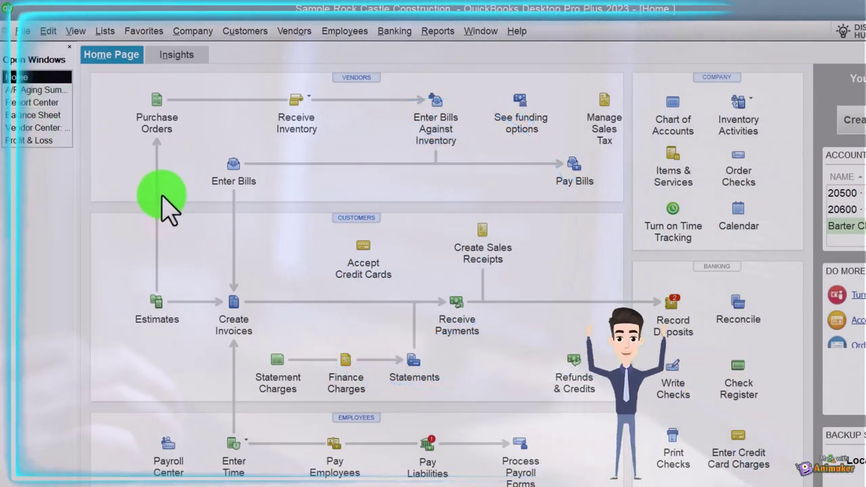
click(576, 167)
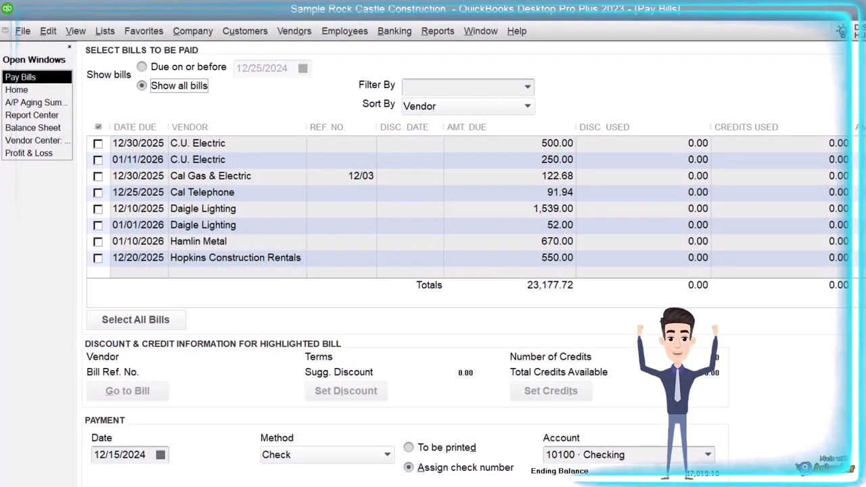
key(Escape)
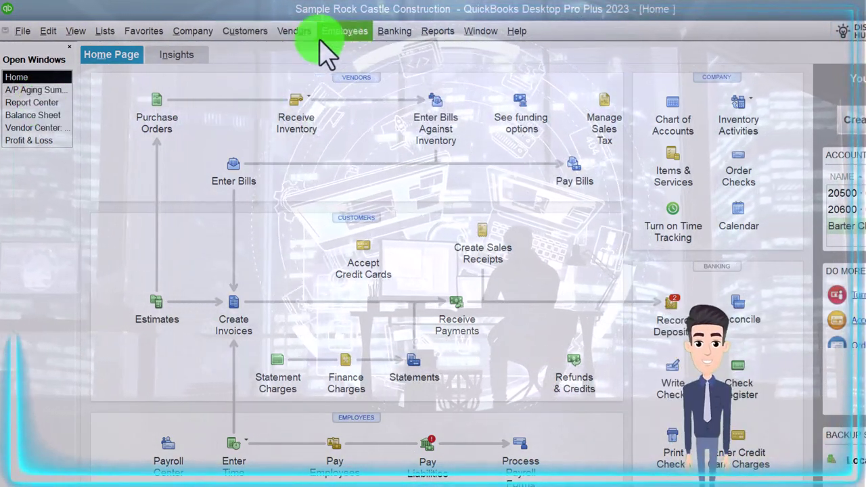
click(292, 31)
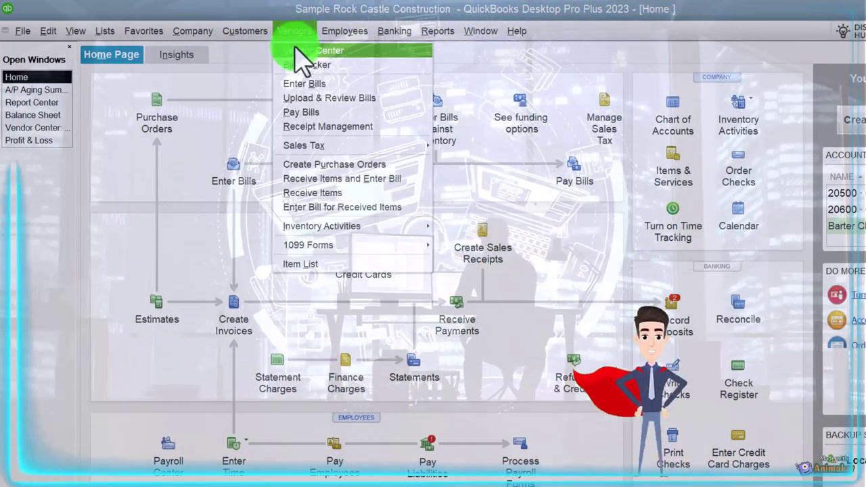
click(298, 45)
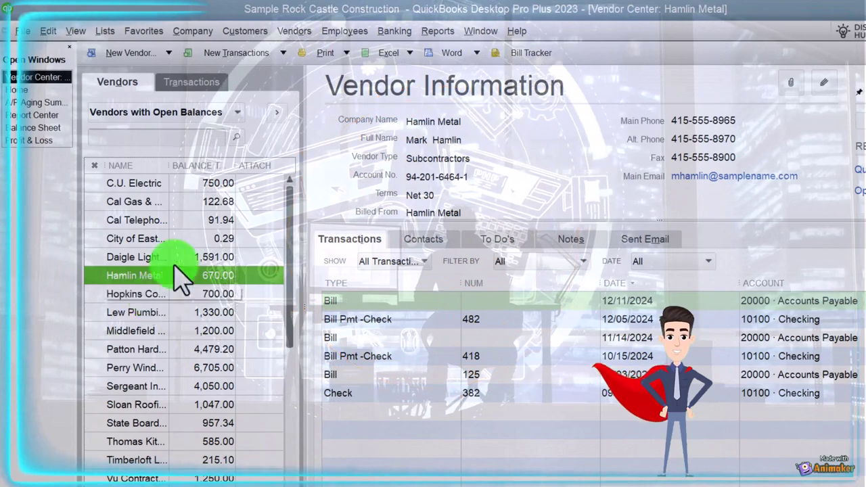
click(236, 112)
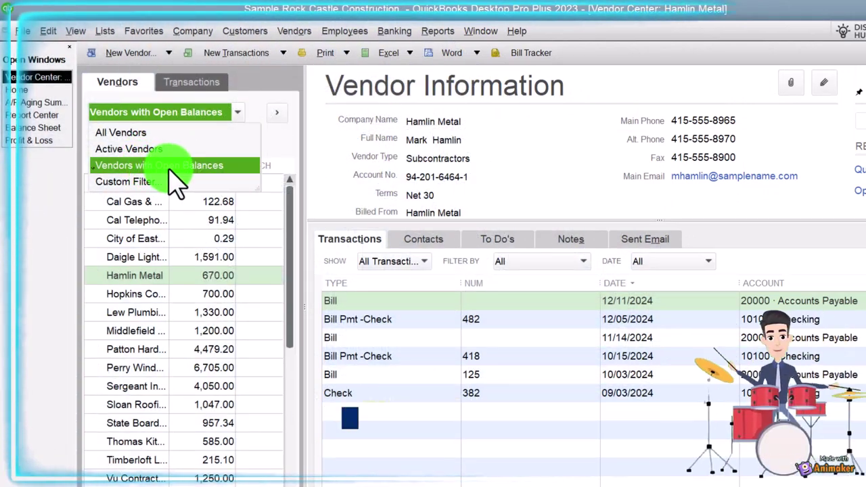
click(192, 82)
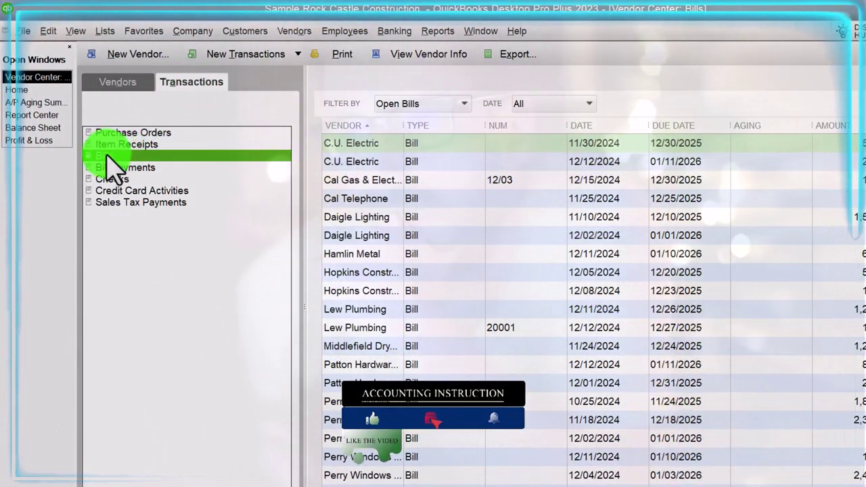
click(463, 106)
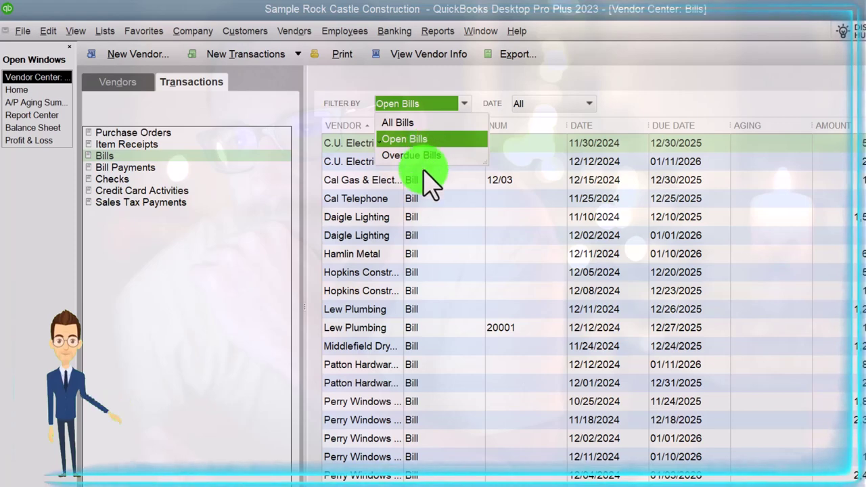
click(135, 94)
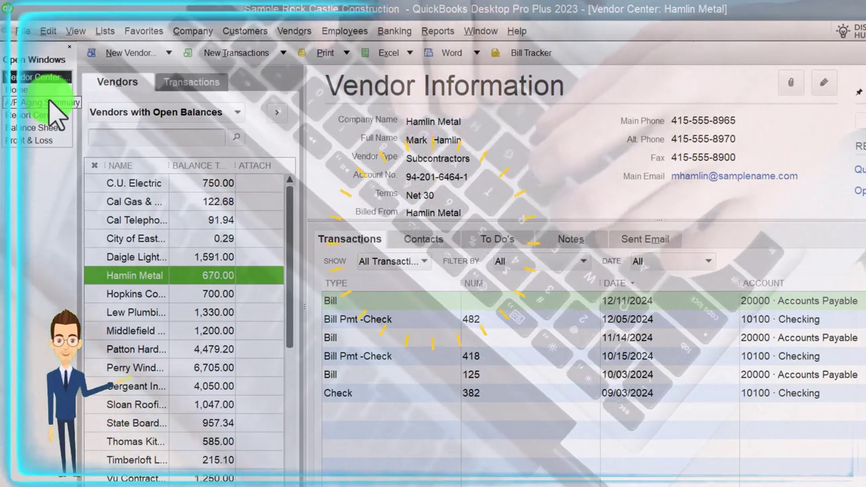
click(34, 90)
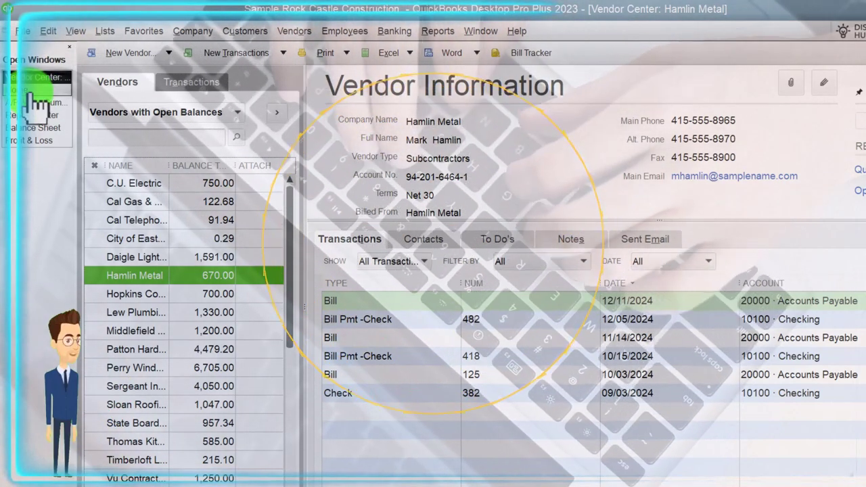
Step: Run A/P Aging Detail from Report Center, review its 26,636.92 total, and close it
click(30, 116)
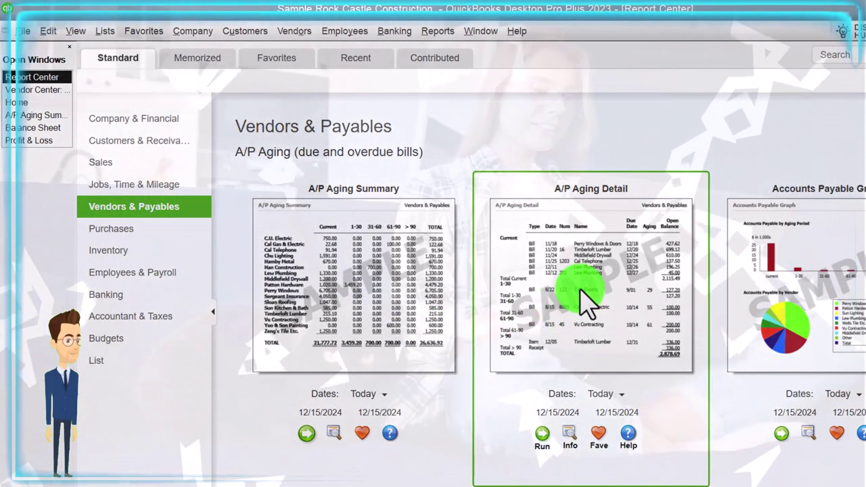
click(541, 433)
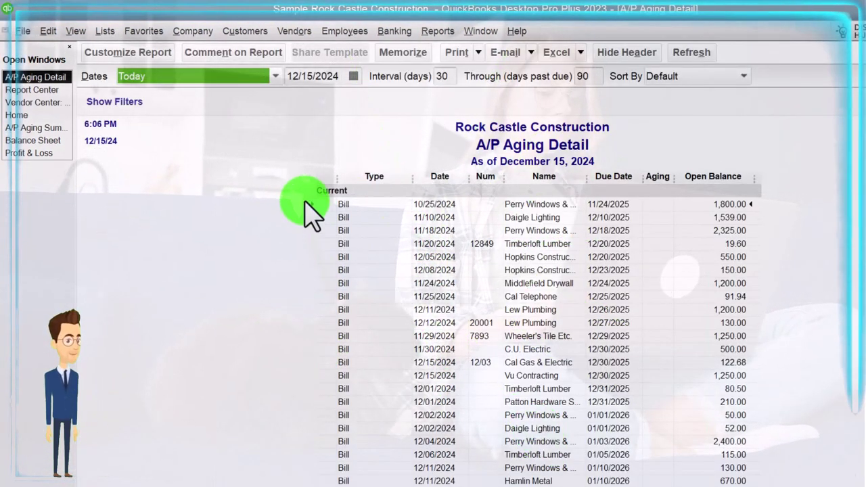
scroll(318, 270, down, 5)
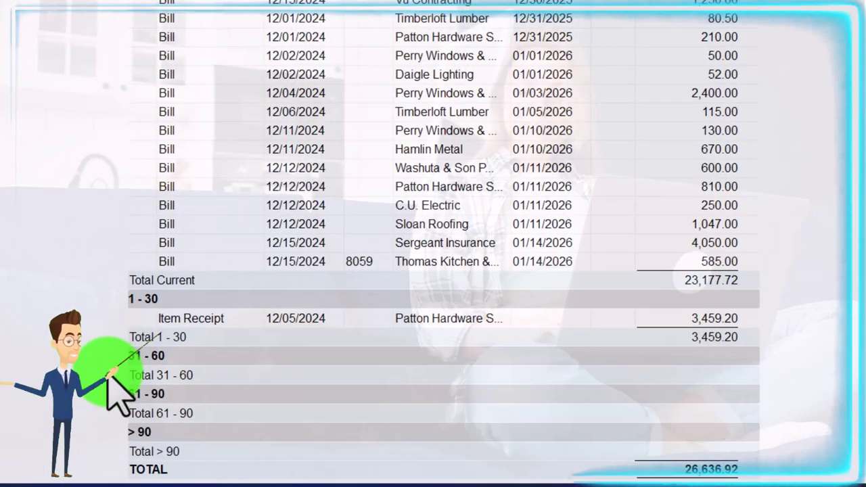
scroll(120, 313, up, 3)
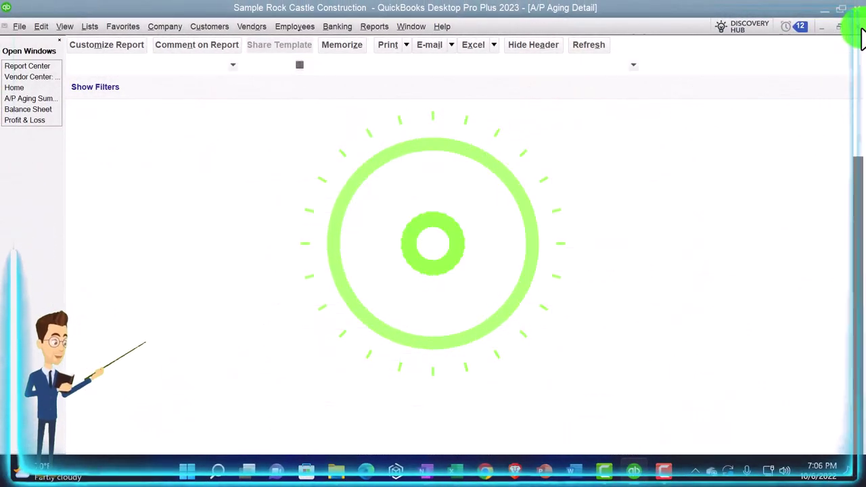
click(860, 30)
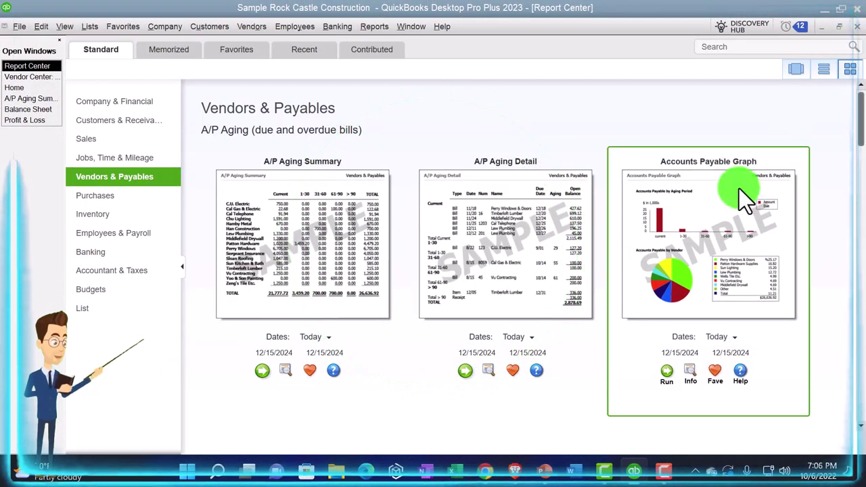
Step: Run Unpaid Bills Detail under Vendor Balances, review its 26,636.92 total, then switch to the Balance Sheet
scroll(703, 233, down, 5)
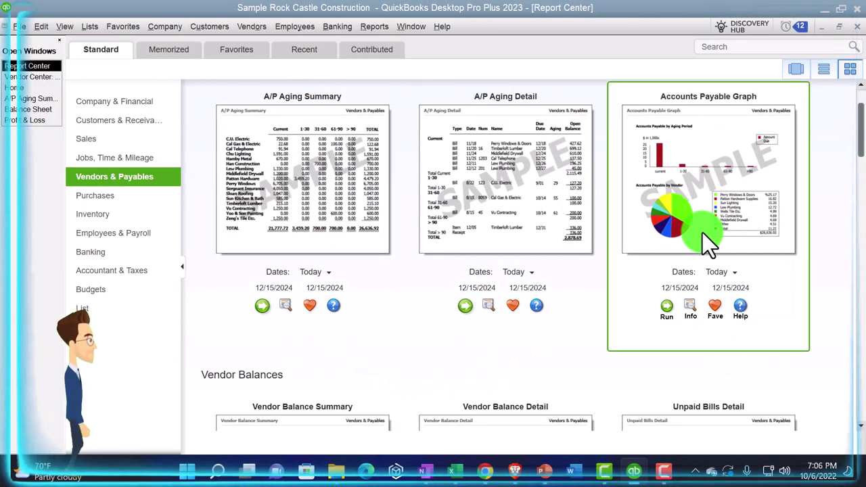
scroll(702, 233, down, 3)
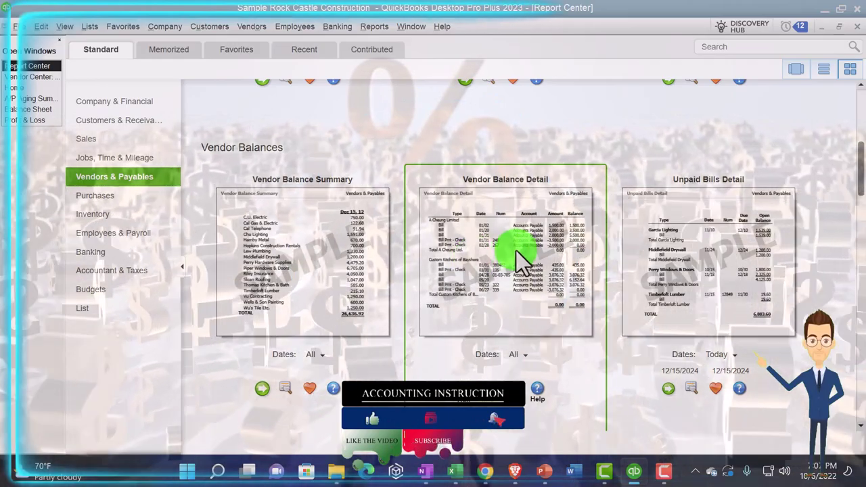
scroll(520, 250, down, 1)
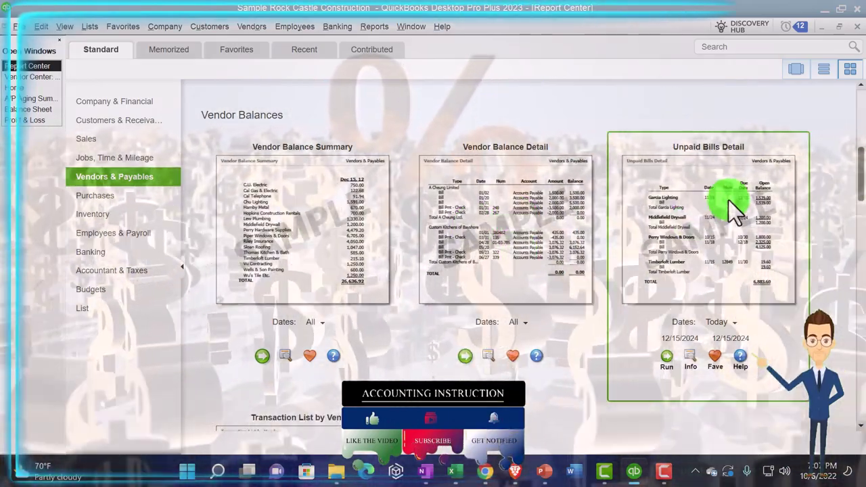
click(676, 348)
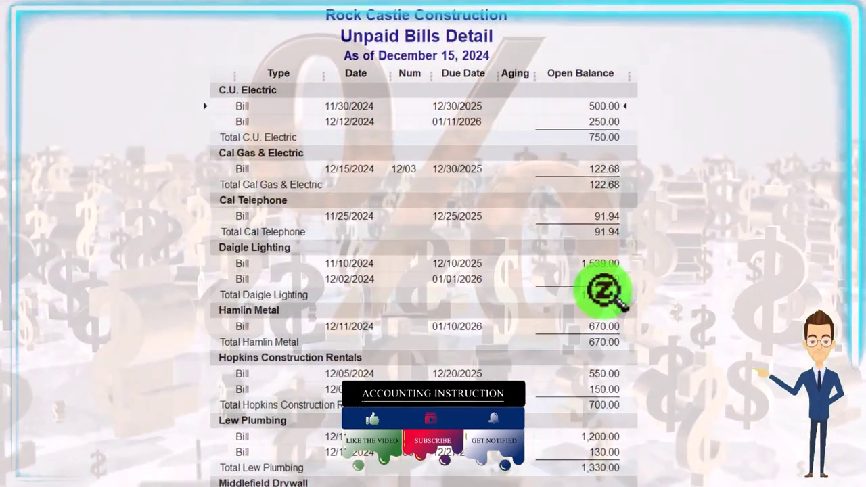
scroll(420, 271, down, 13)
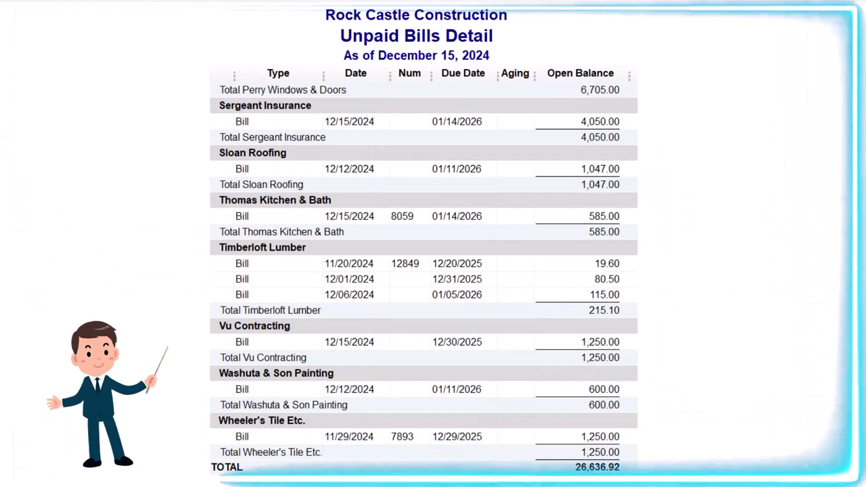
scroll(423, 271, up, 1)
click(215, 331)
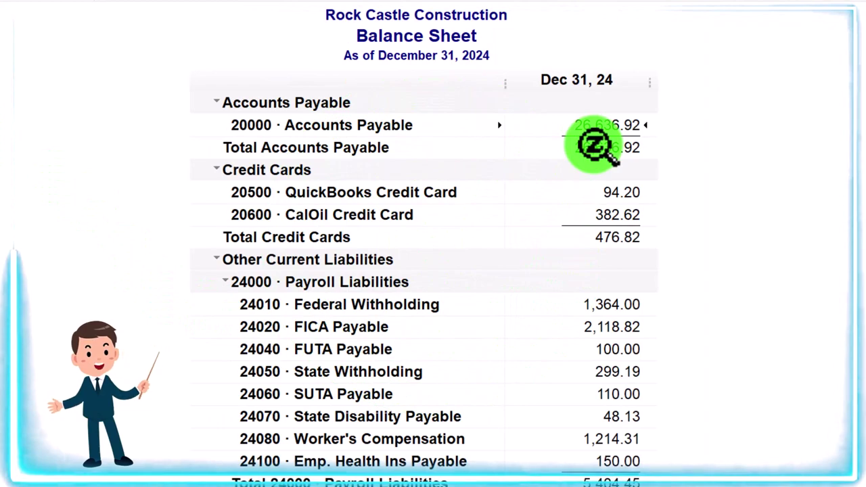
Step: Bring the Unpaid Bills Detail report, as of December 15, 2024, back to the front at its top
click(30, 77)
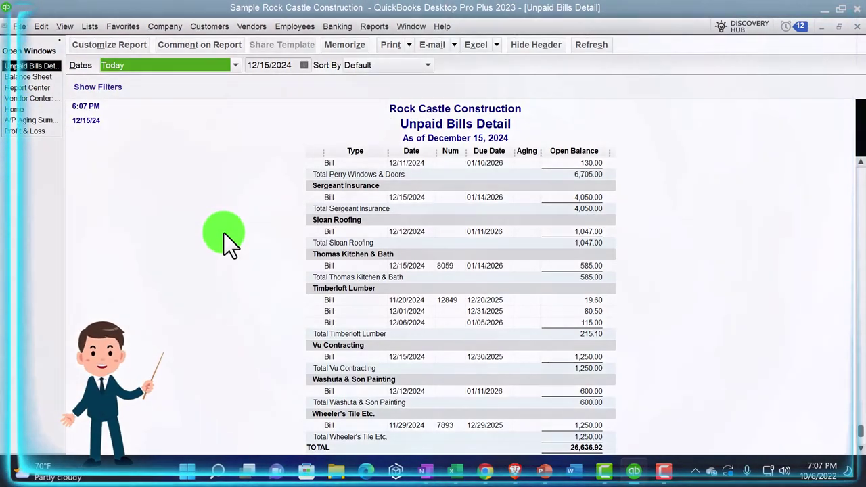
scroll(224, 234, up, 5)
scroll(224, 234, up, 5)
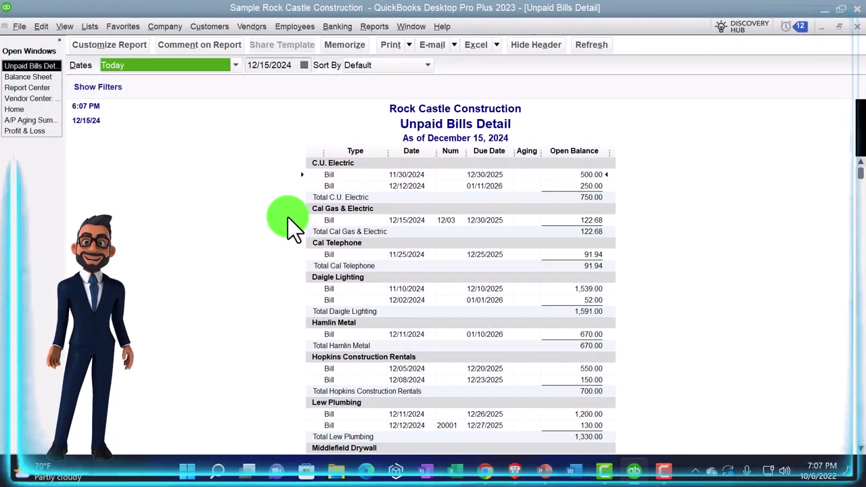
Step: Close Unpaid Bills Detail and scroll Report Center's vendor reports past 1099 and Sales Tax to the Lists
click(858, 27)
click(30, 79)
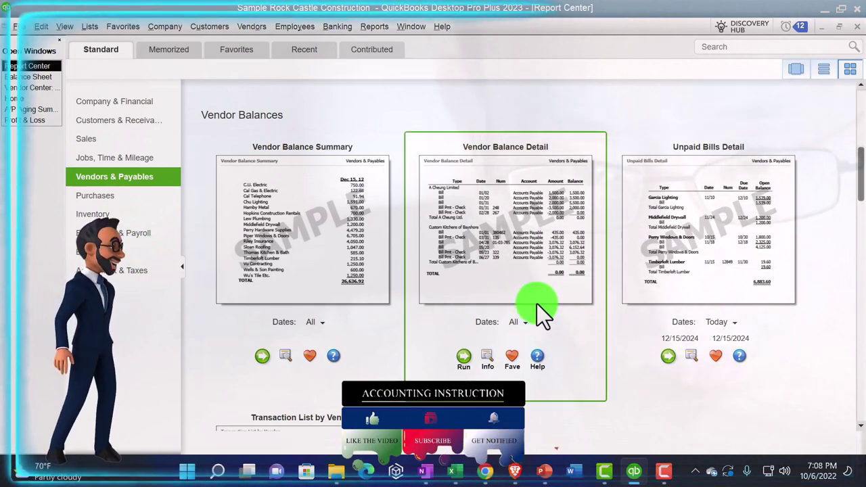
scroll(537, 303, down, 3)
scroll(537, 304, down, 4)
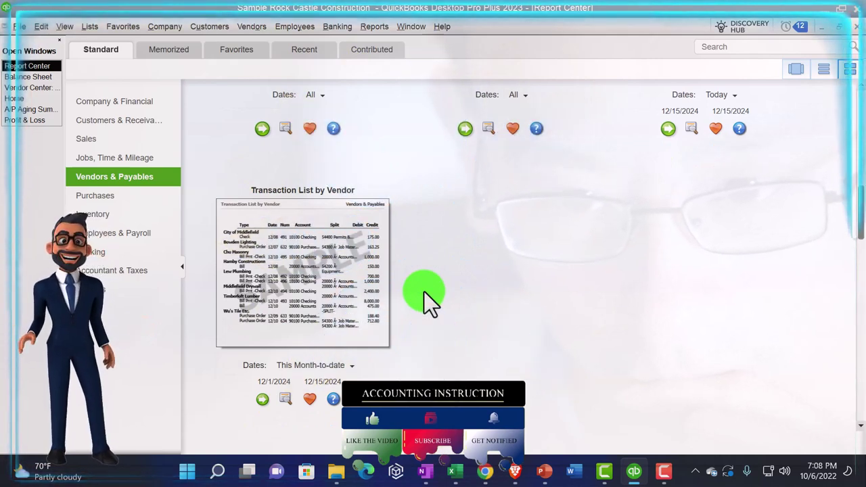
scroll(425, 292, down, 8)
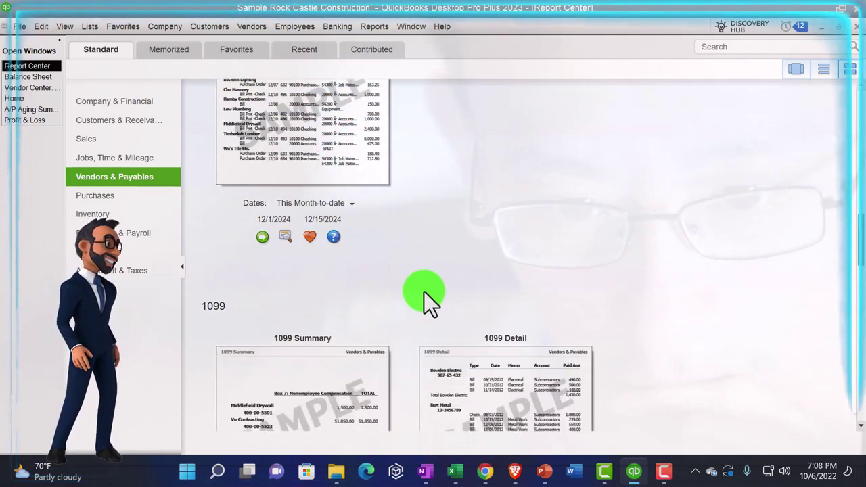
scroll(406, 300, down, 2)
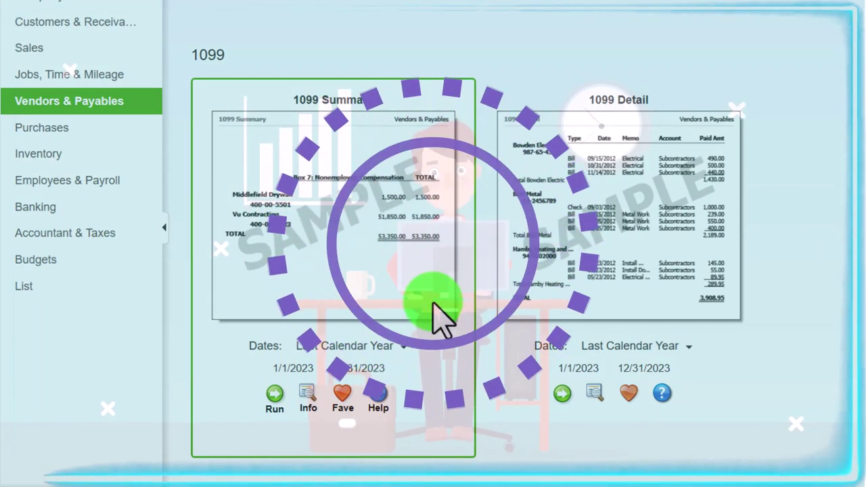
scroll(443, 322, down, 4)
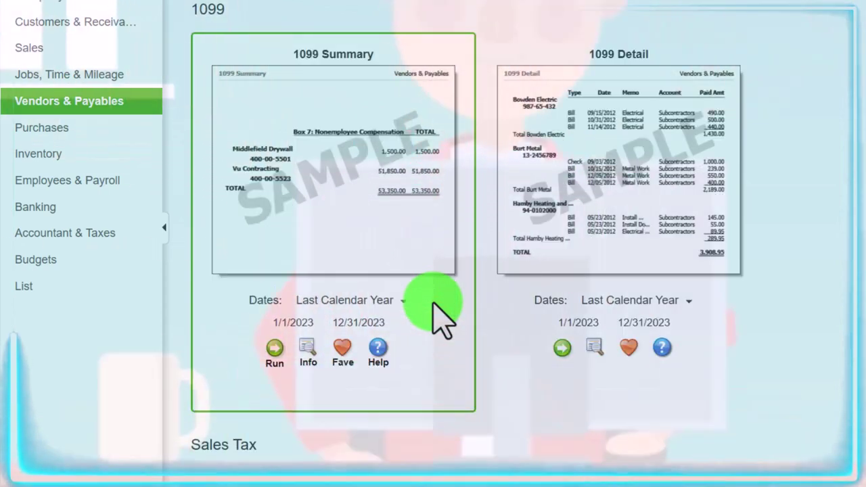
scroll(440, 321, down, 3)
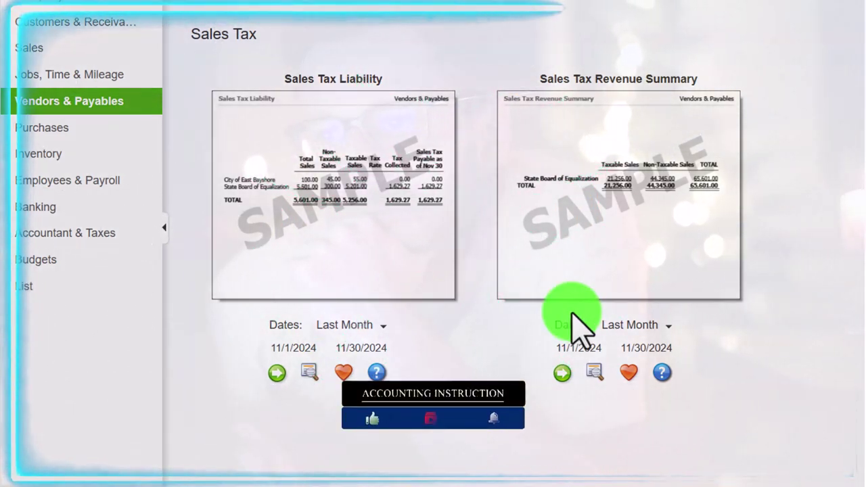
scroll(575, 317, down, 6)
scroll(582, 330, down, 1)
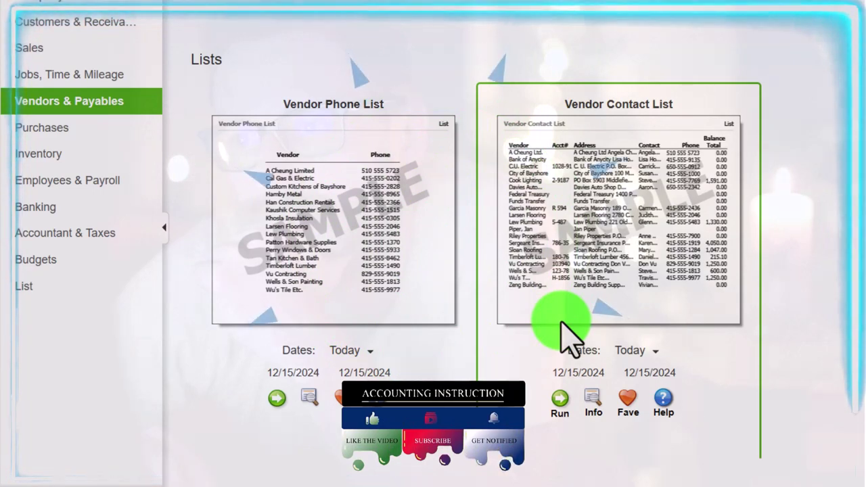
scroll(562, 325, down, 3)
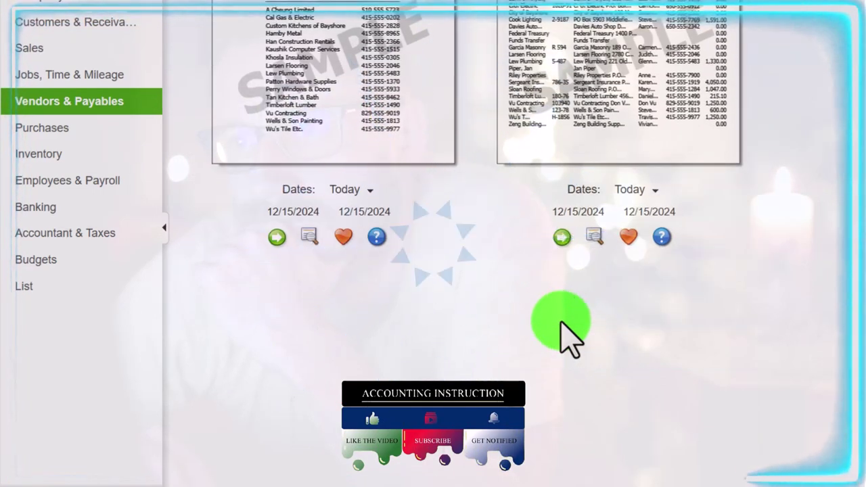